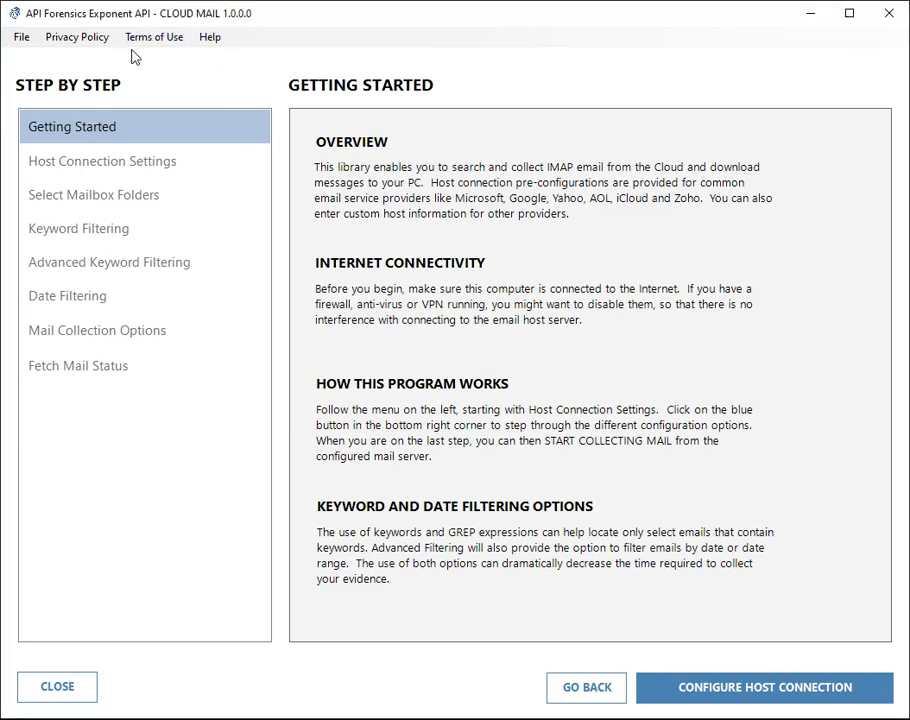
Read the Exponent API privacy policy in Chrome, then close the browser.
click(74, 39)
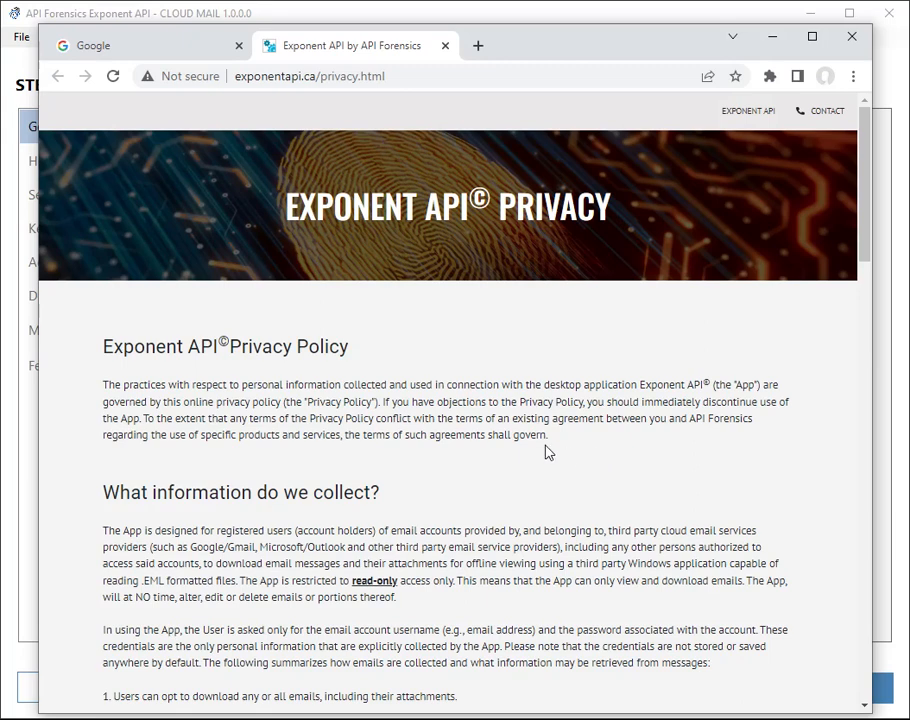
drag(120, 492, 392, 506)
click(568, 508)
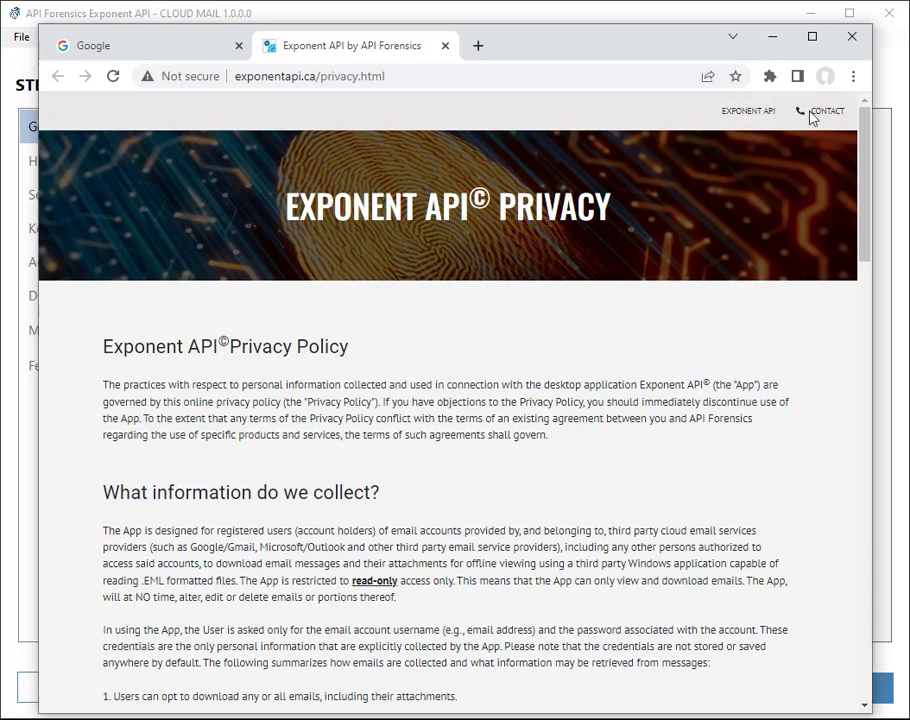
click(851, 36)
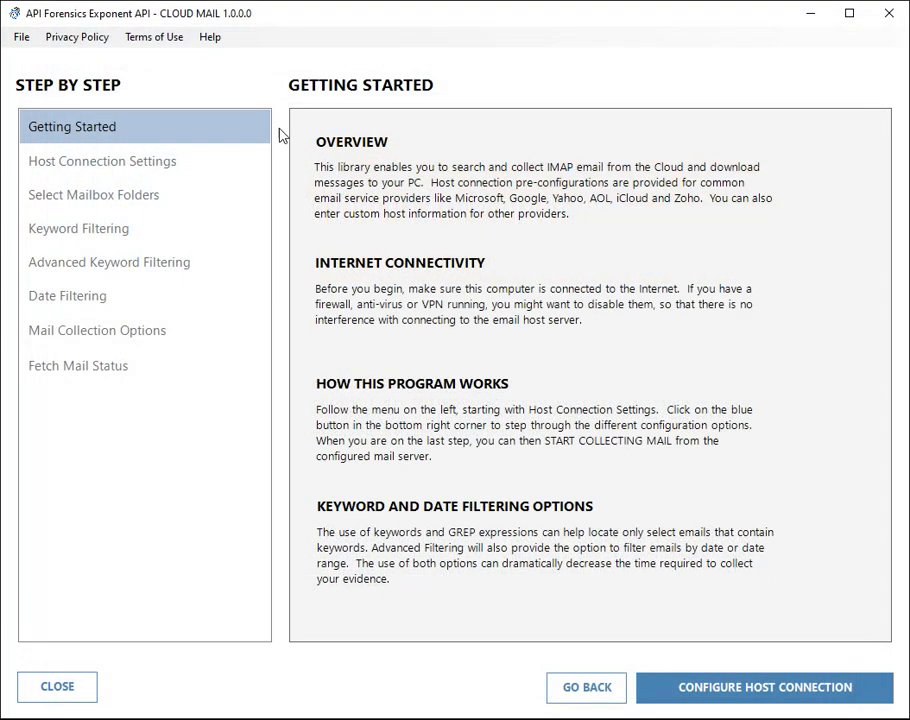
Read the Exponent API terms of use, including the software use section, then close the browser.
click(141, 40)
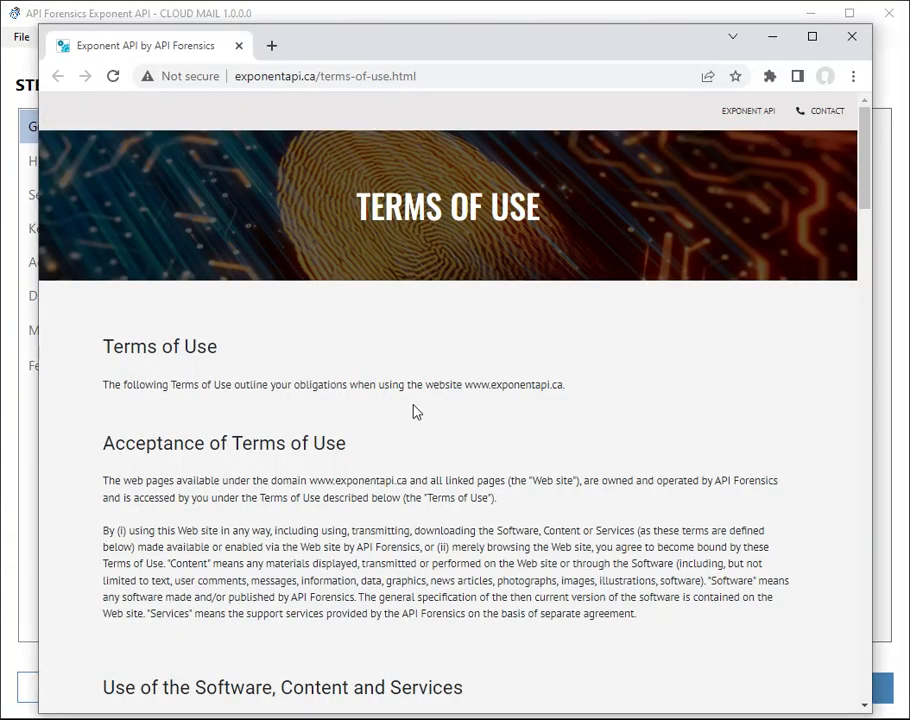
scroll(140, 495, down, 3)
drag(141, 428, 460, 468)
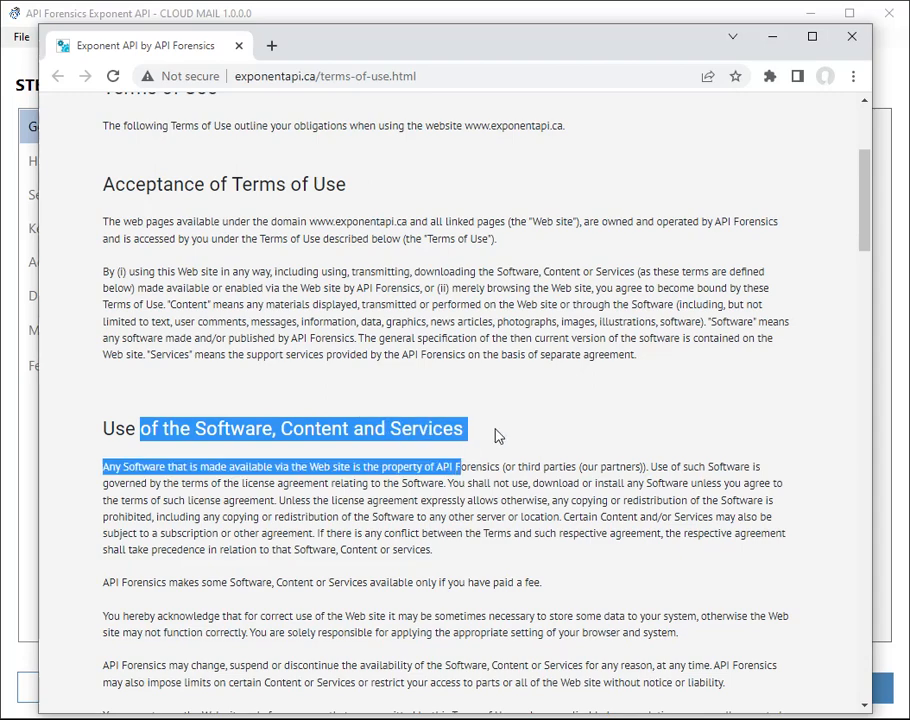
click(524, 410)
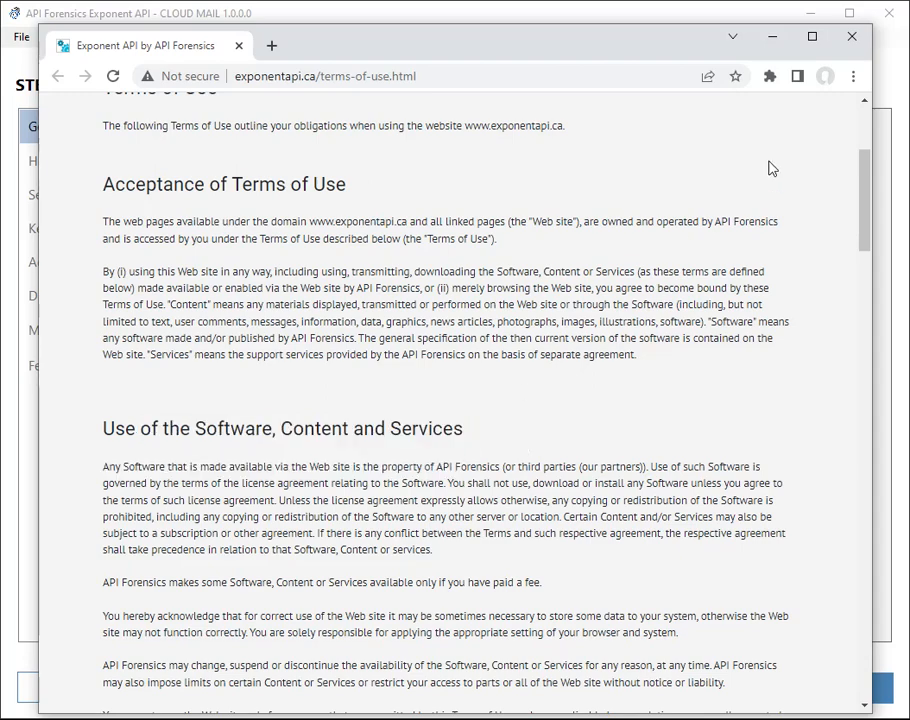
click(852, 38)
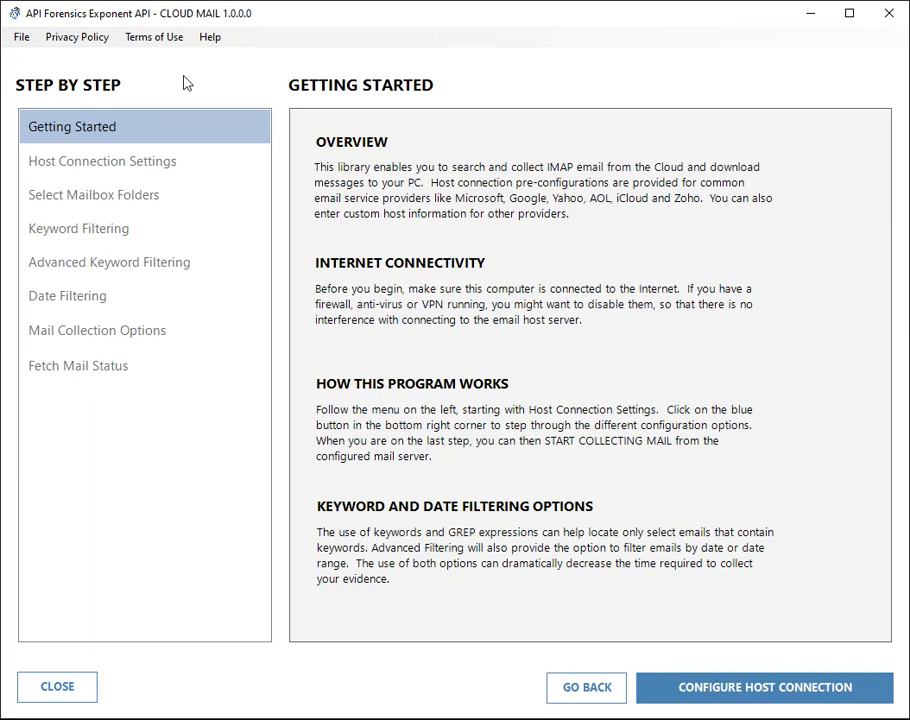
Choose Google as the mail provider, keeping host imap.gmail.com with SSL/TLS enabled.
click(760, 689)
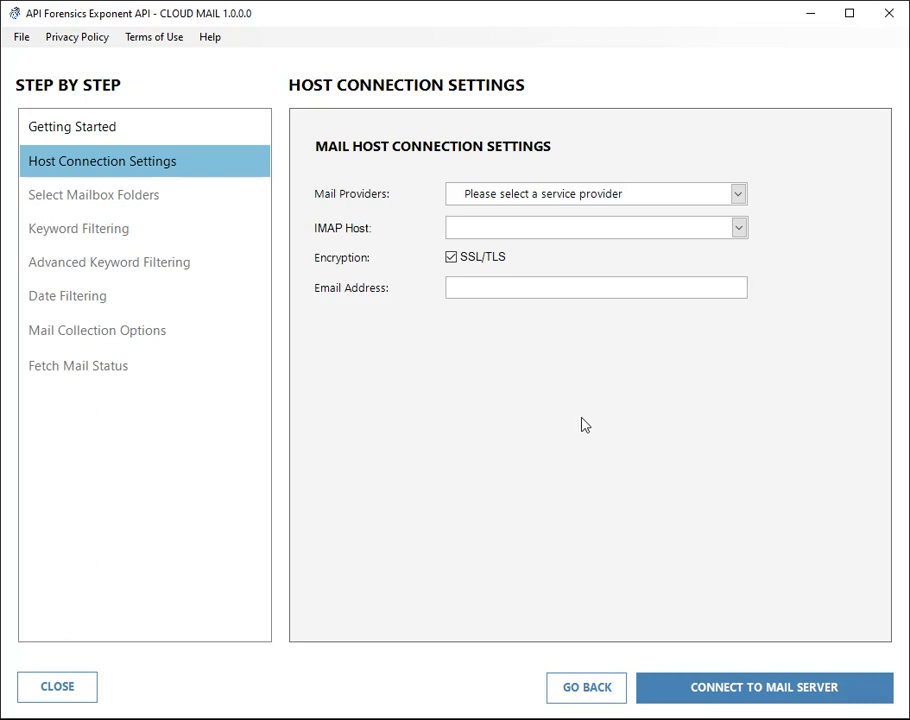
click(739, 197)
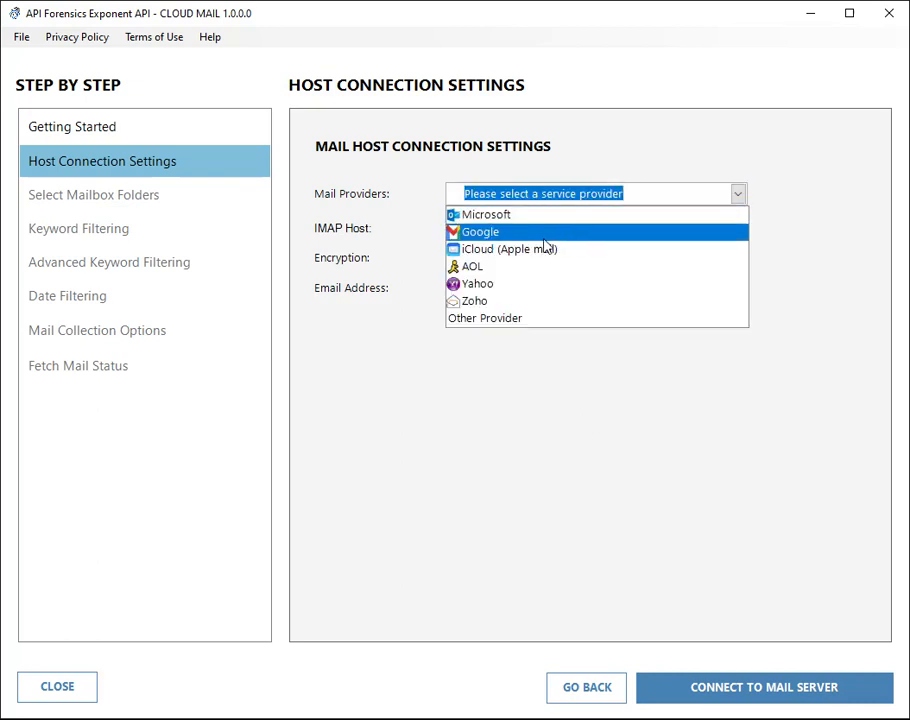
click(505, 232)
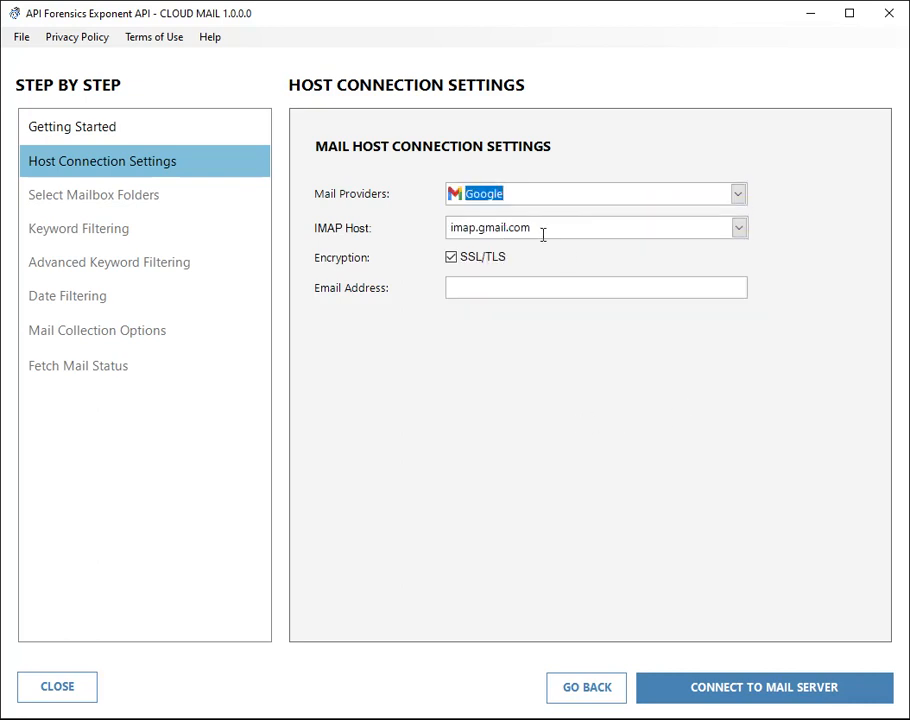
drag(544, 230, 443, 225)
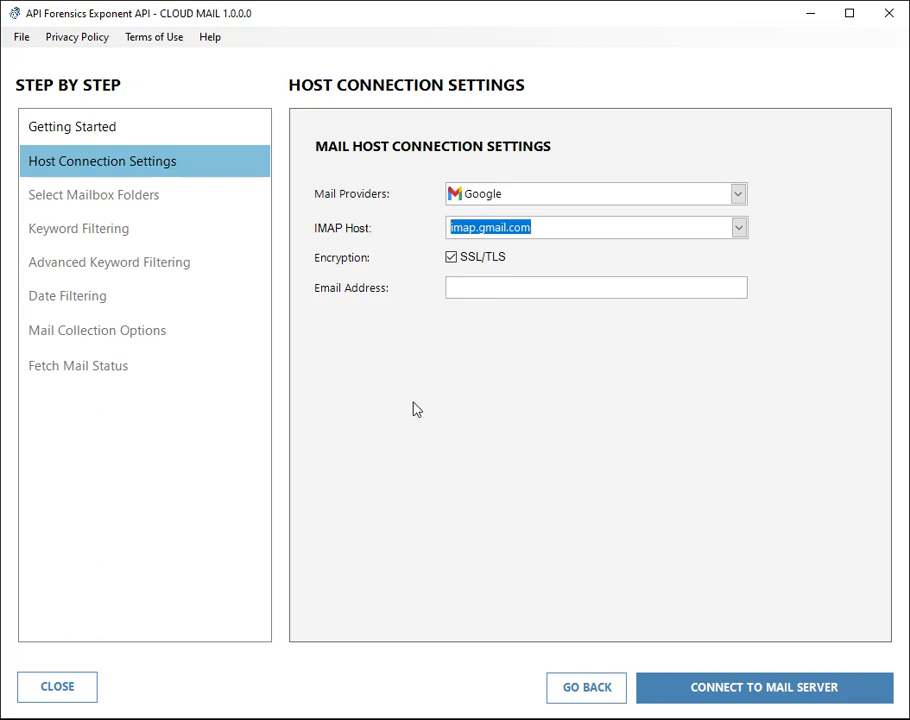
click(452, 258)
click(452, 258)
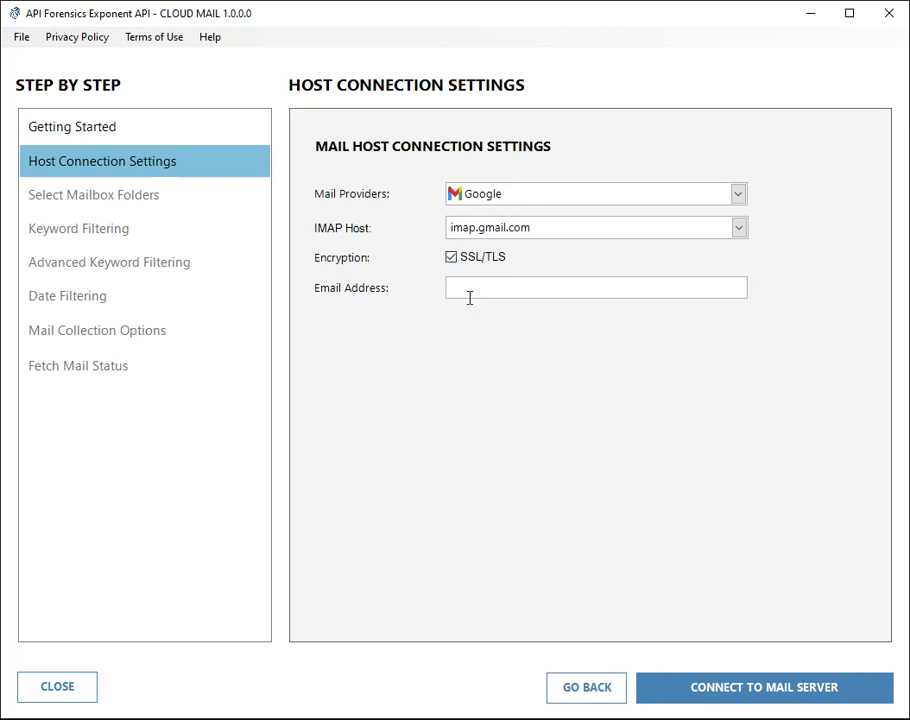
Enter the account's email address and connect to the Gmail mail server.
click(545, 295)
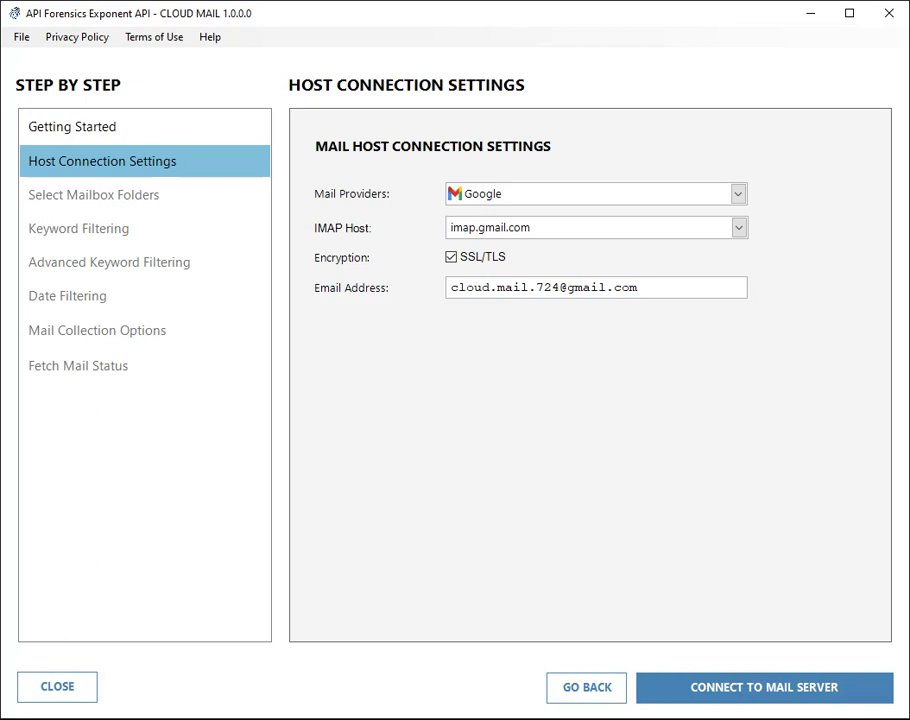
click(738, 697)
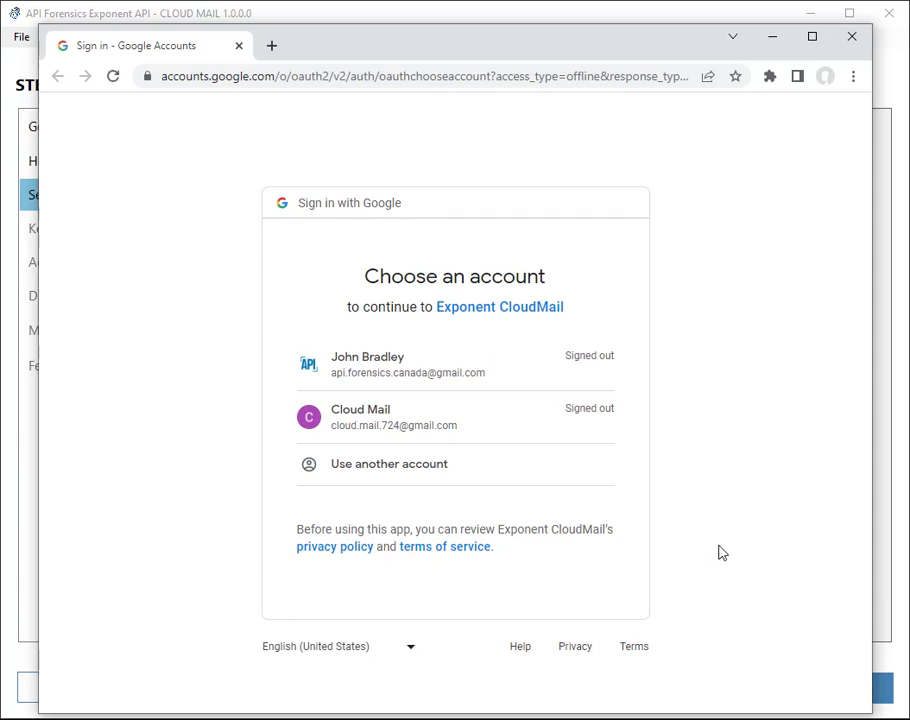
Pick the demo Gmail account and enter its password on the sign-in page.
click(380, 423)
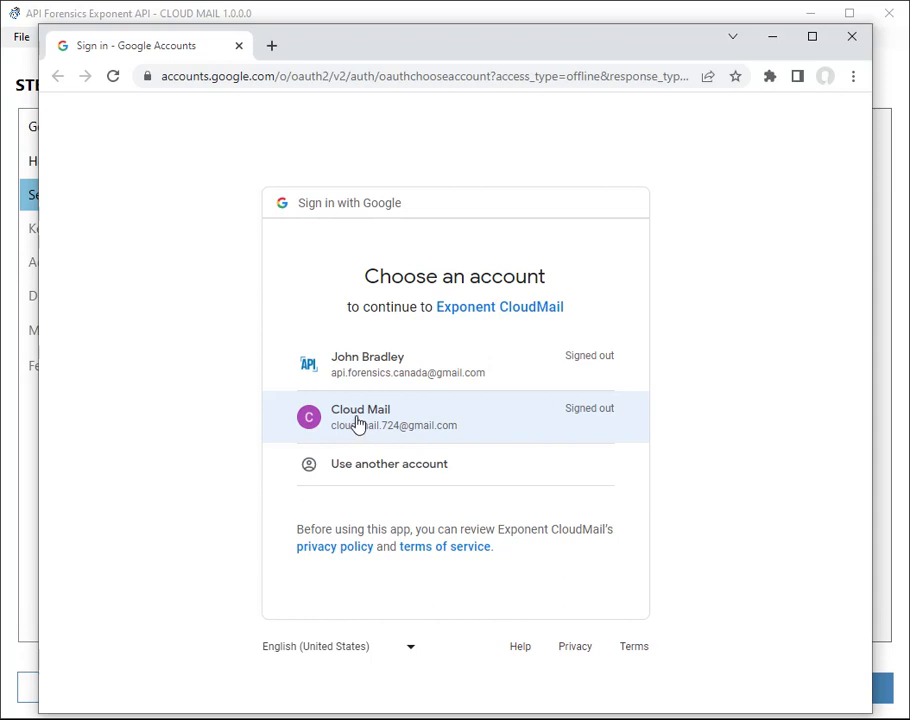
click(357, 423)
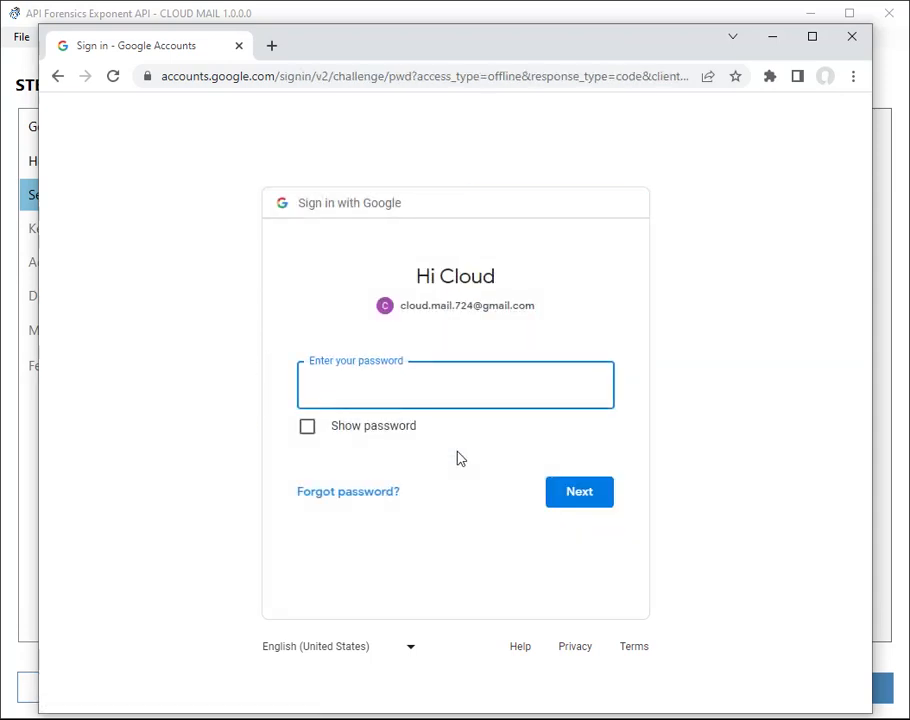
text(•••••••••)
click(473, 81)
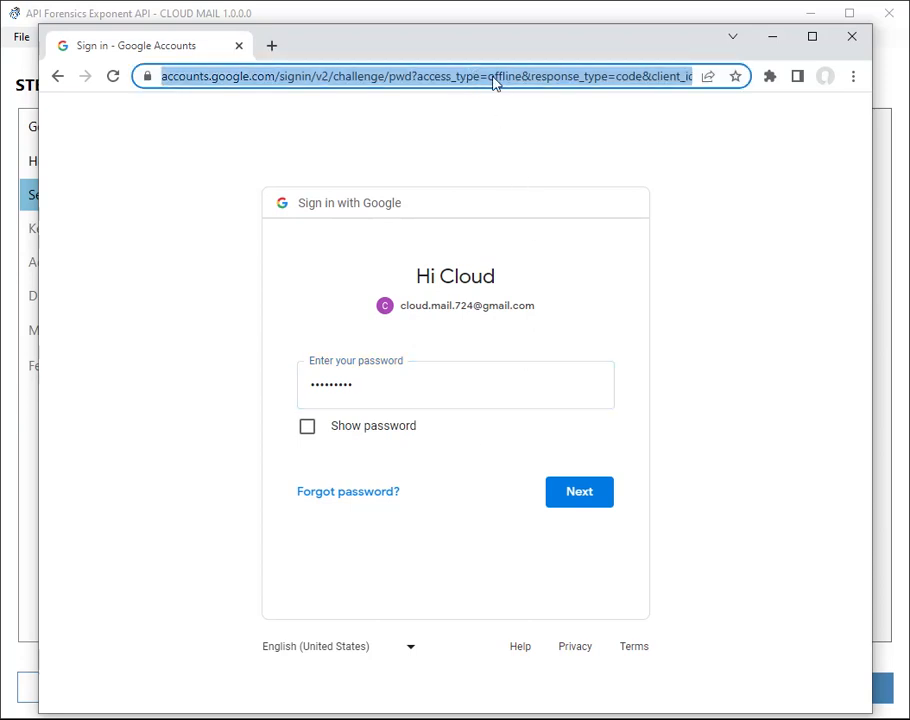
Inspect the client_id value in the sign-in page's URL, then submit the password.
click(497, 77)
key(Right)
key(Right)
key(Right)
key(Right)
key(Right)
key(Right)
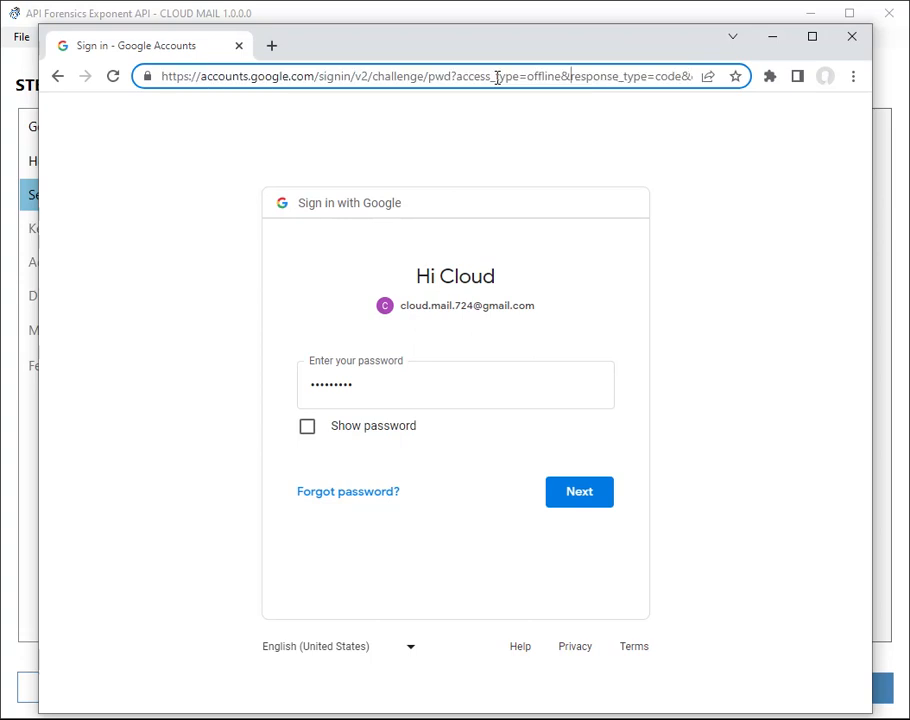
key(Right)
key(Right)
key(Right)
key(Right)
key(Right)
key(Right)
key(Right)
key(Right)
key(Right)
key(Right)
key(Right)
key(Right)
key(Right)
key(Right)
key(Right)
key(Right)
key(Right)
key(Right)
key(Right)
key(Right)
key(Right)
key(Right)
key(Right)
key(Right)
key(Right)
key(Right)
key(Right)
key(Right)
key(Right)
key(Right)
key(Right)
key(Right)
key(Right)
key(Right)
key(Right)
key(Right)
key(Right)
key(Right)
key(Right)
key(Right)
key(Right)
key(Right)
key(Right)
key(Right)
key(Right)
key(Right)
key(Right)
key(Right)
key(Right)
key(Right)
key(Right)
key(Right)
key(Right)
key(Right)
key(Right)
key(Right)
key(Right)
key(Right)
key(Right)
key(Right)
key(Right)
key(Right)
key(Right)
key(Right)
key(Right)
key(Right)
key(Right)
key(Right)
key(Right)
key(Right)
key(Right)
key(Right)
key(Right)
key(Right)
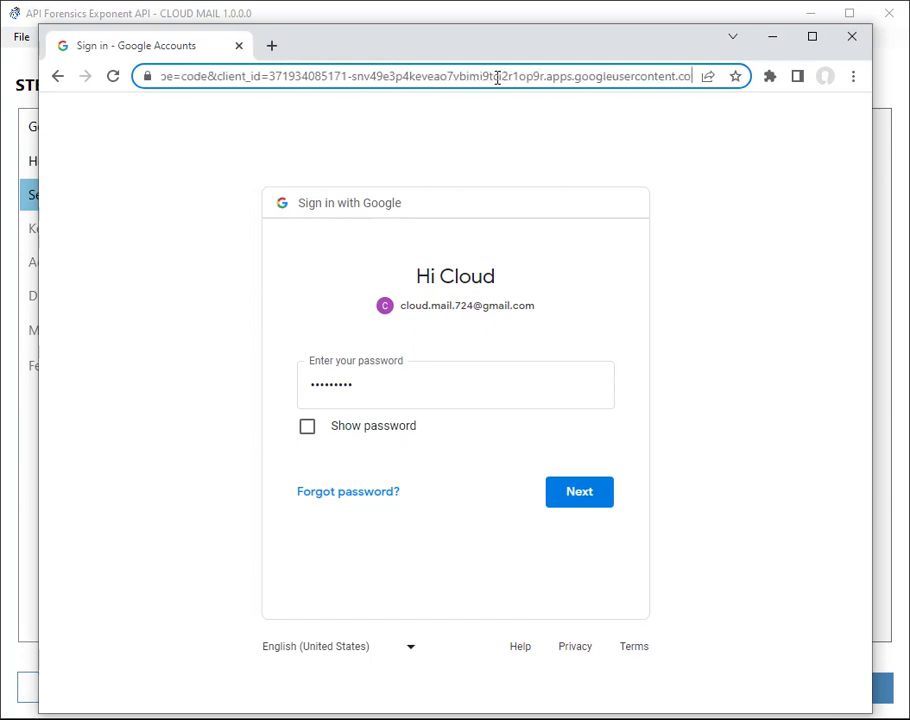
key(Right)
key(Right)
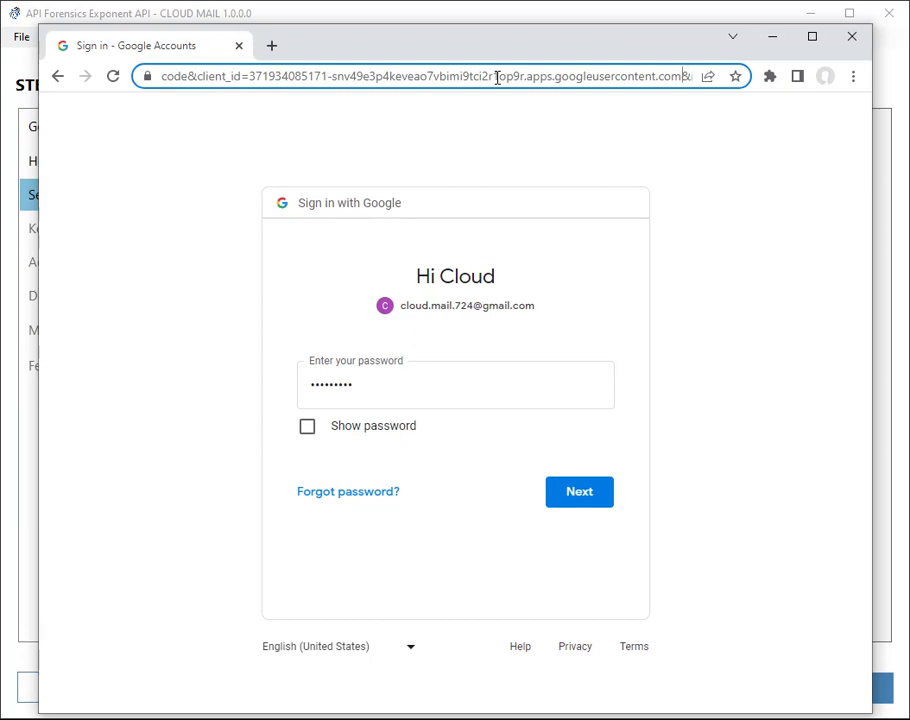
key(shift+Left)
key(shift+Left)
key(shift+Left)
key(shift+Left)
key(shift+Left)
key(shift+Left)
key(shift+Left)
key(shift+Left)
key(shift+Left)
key(shift+Left)
key(shift+Left)
key(shift+Left)
key(shift+Left)
key(shift+Left)
key(shift+Left)
key(shift+Left)
key(shift+Left)
key(shift+Left)
key(shift+Left)
key(shift+Left)
key(shift+Left)
key(shift+Left)
key(shift+Left)
key(shift+Left)
key(shift+Left)
key(shift+Left)
key(shift+Left)
key(shift+Left)
key(shift+Left)
key(shift+Left)
key(shift+Left)
key(shift+Left)
key(shift+Left)
key(shift+Left)
key(shift+Left)
key(shift+Left)
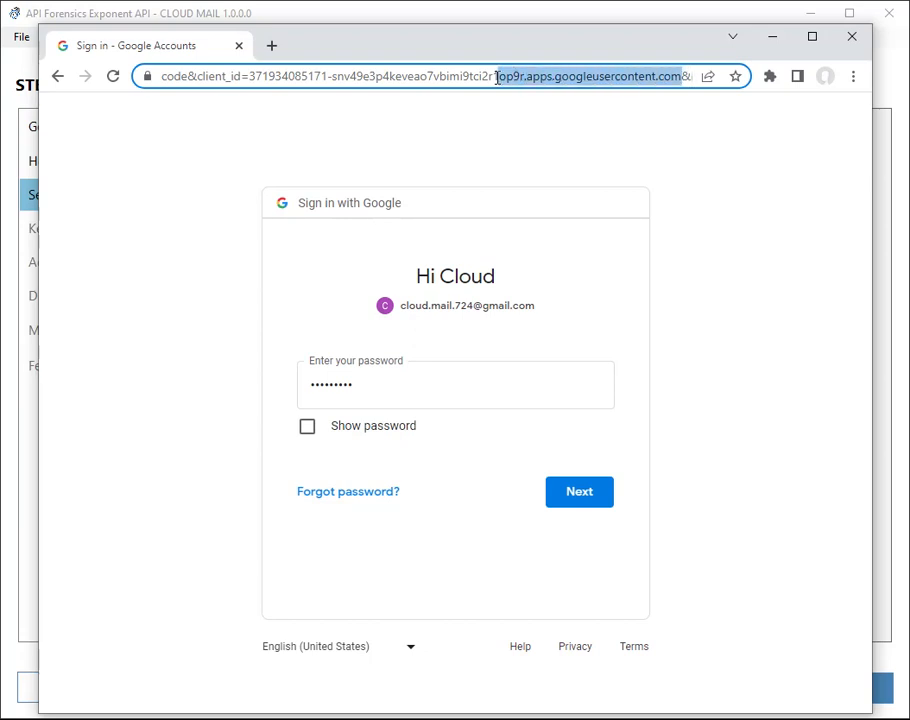
key(shift+Left)
key(shift+Left)
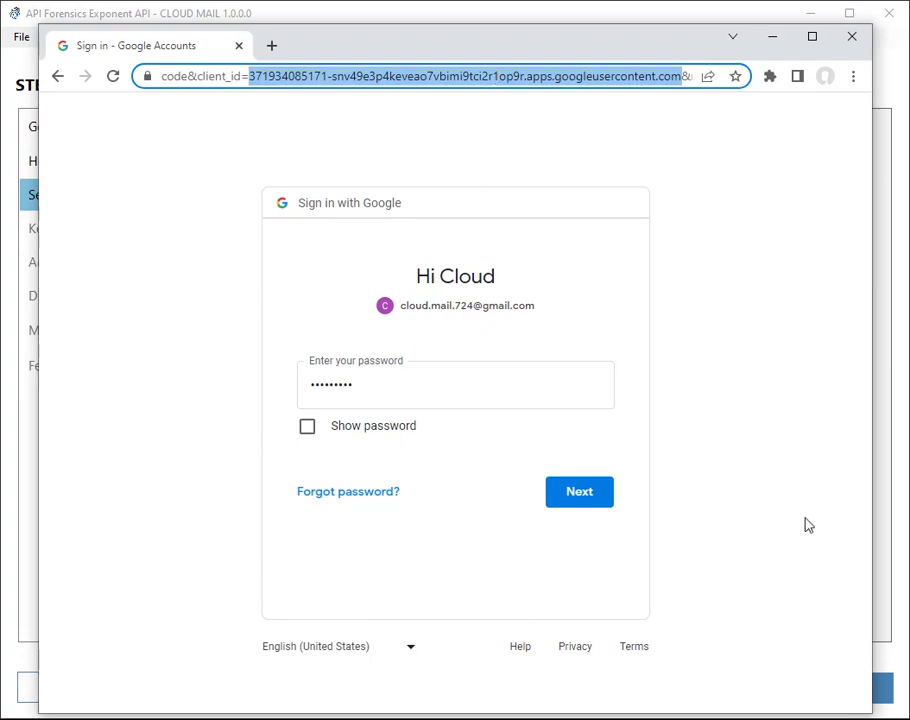
click(580, 497)
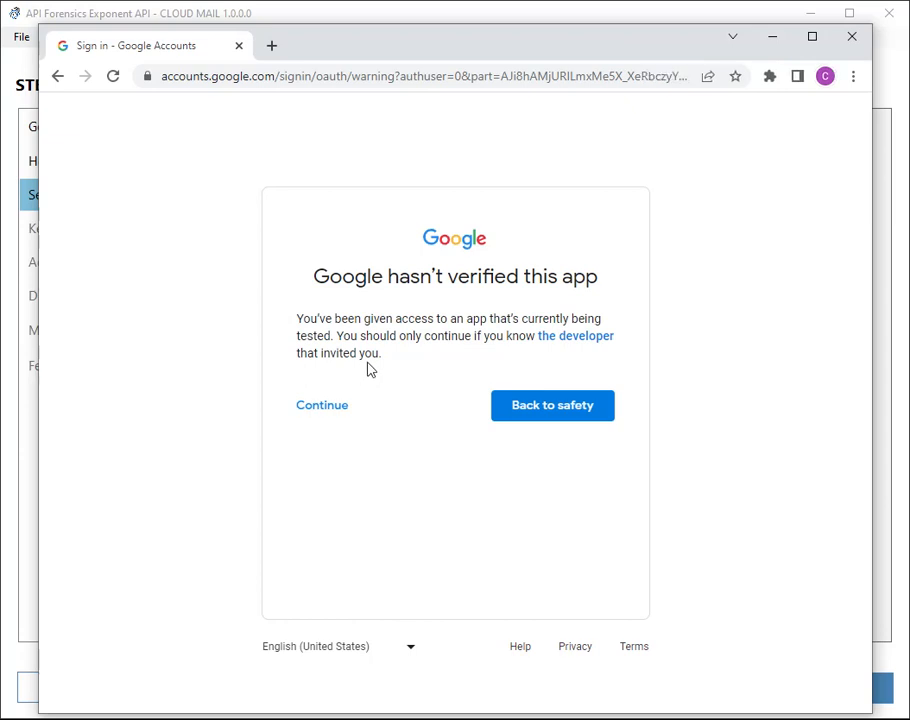
Proceed past the unverified-app warning and allow CloudMail to view email messages and settings.
click(331, 413)
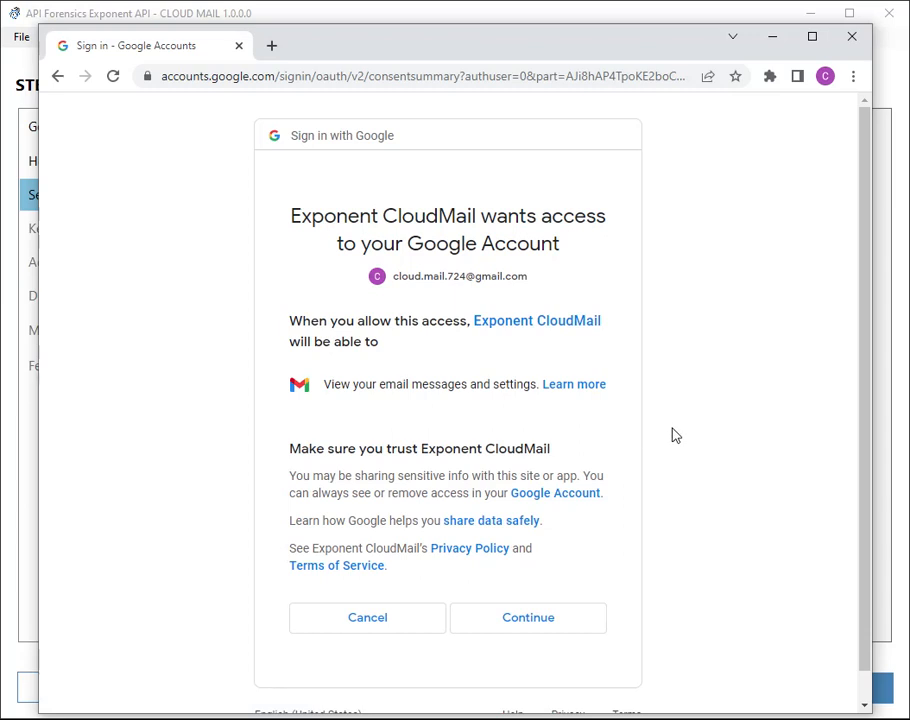
drag(325, 386, 424, 415)
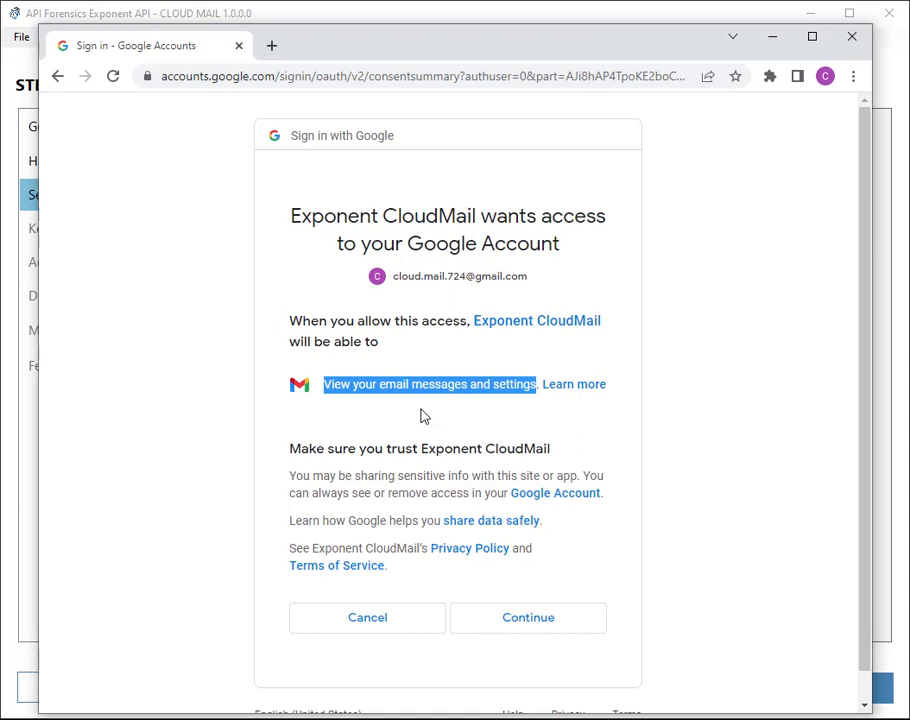
click(508, 622)
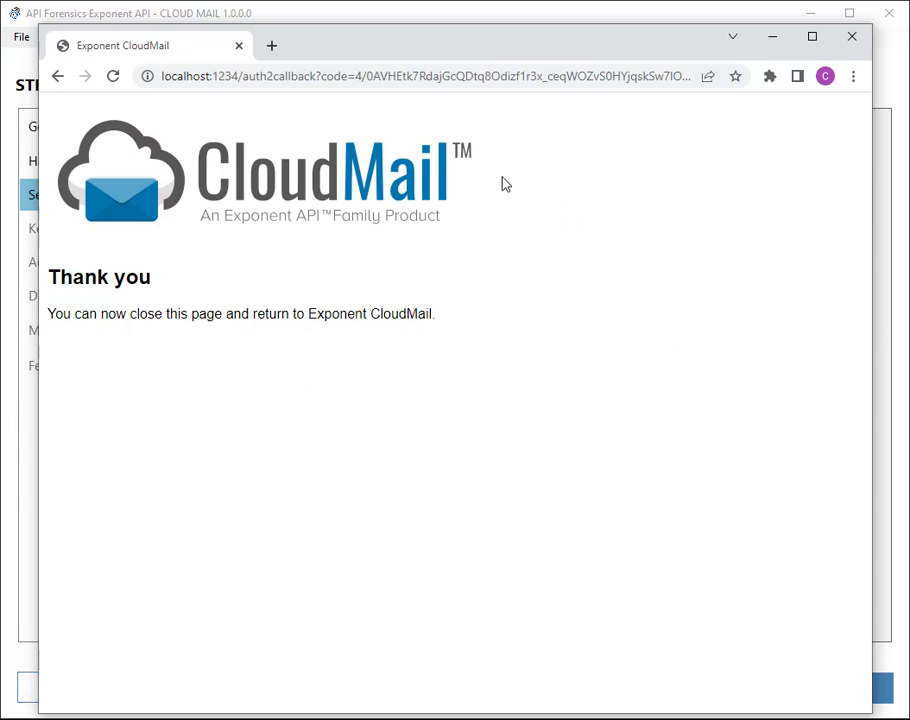
Highlight the gmail.readonly scope at the end of the callback page's URL.
click(457, 77)
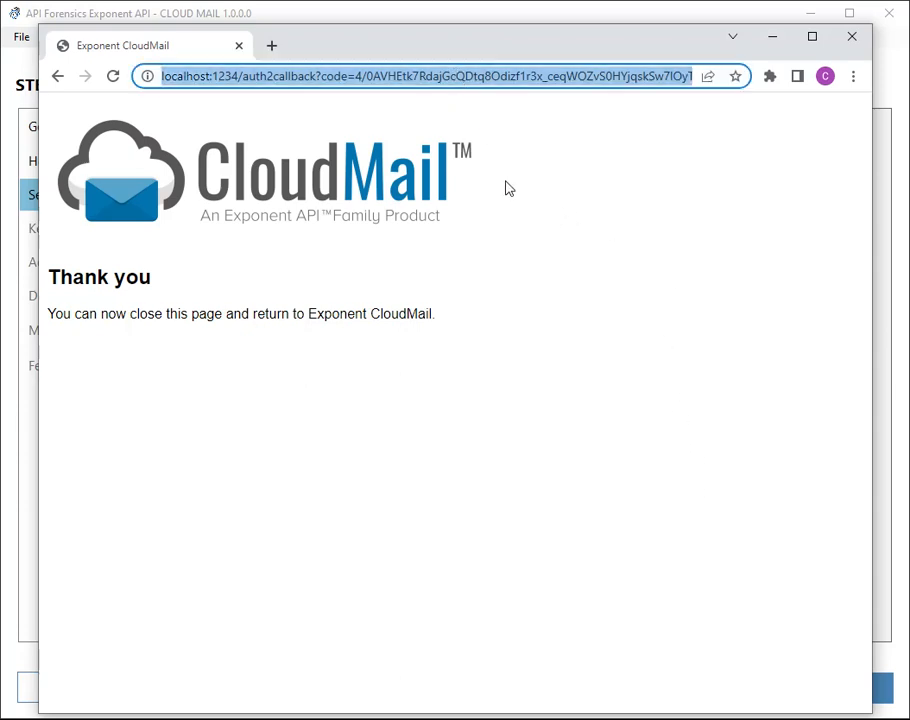
key(End)
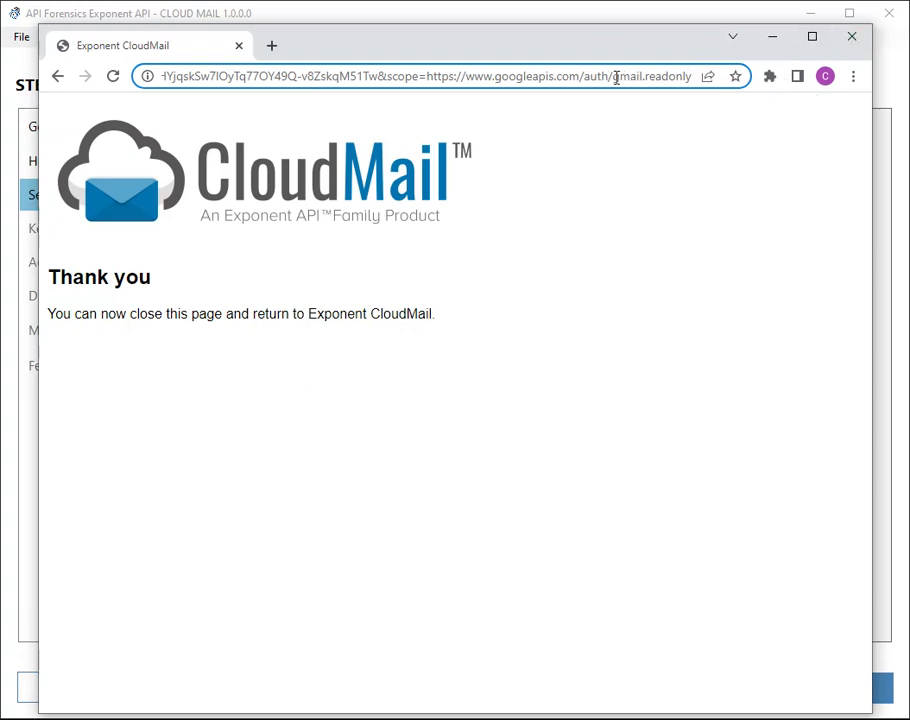
drag(613, 77, 694, 89)
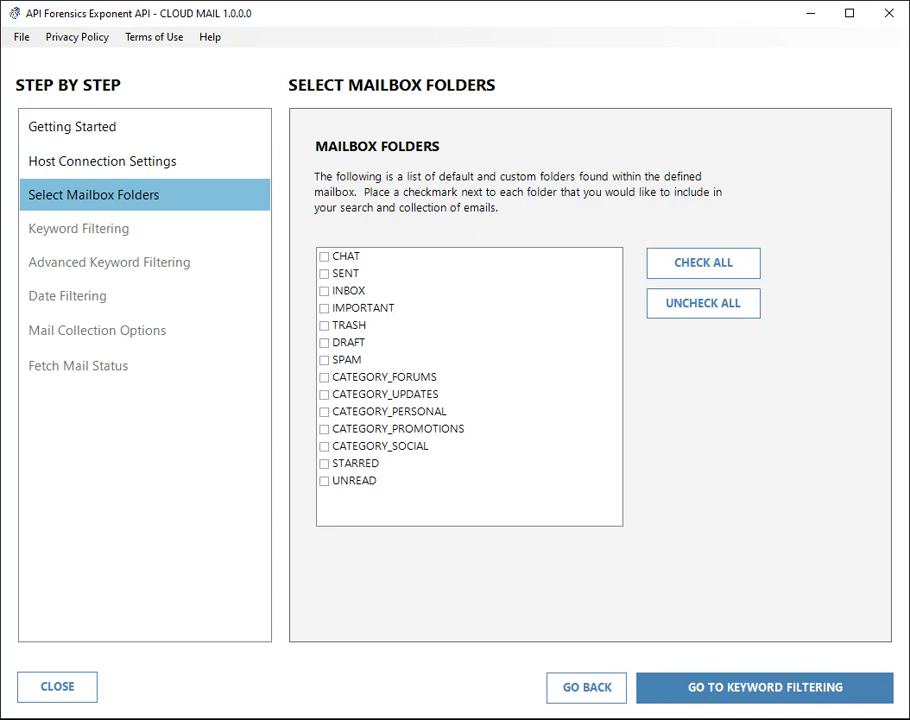
Launch Chrome and go to the demo account's Gmail inbox from google.com.
click(250, 718)
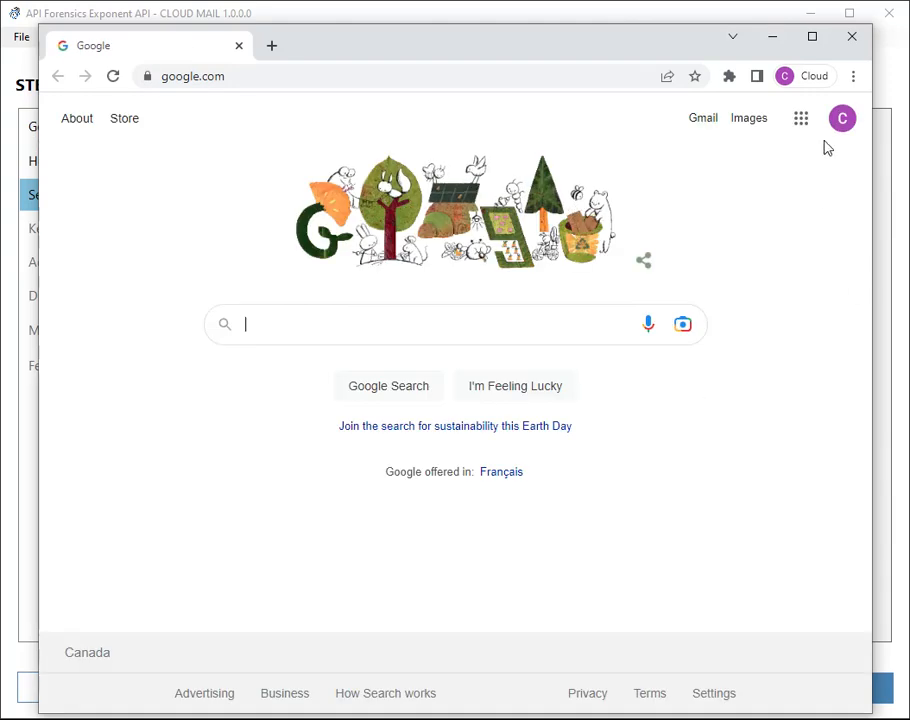
click(840, 120)
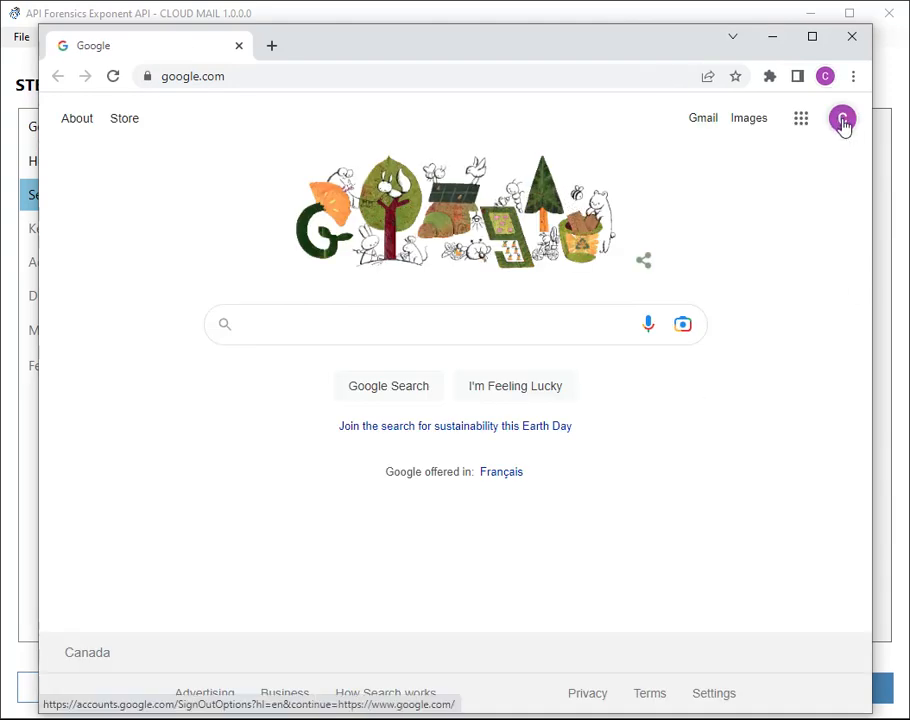
click(704, 120)
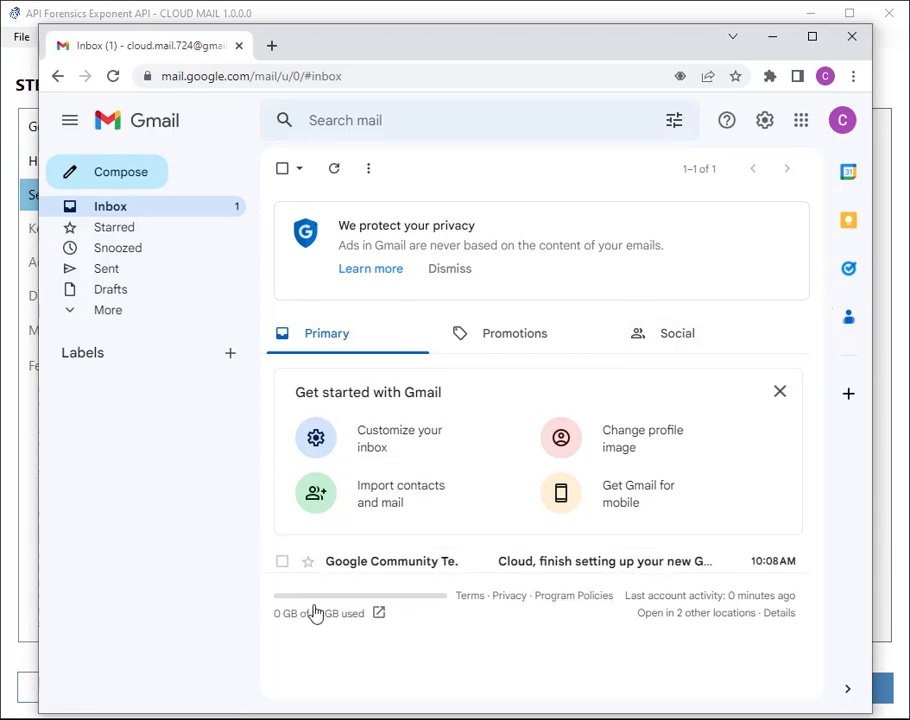
Compose a new email to the account's own address with subject 'Cloud Mail Demo'.
mouse_move(400, 567)
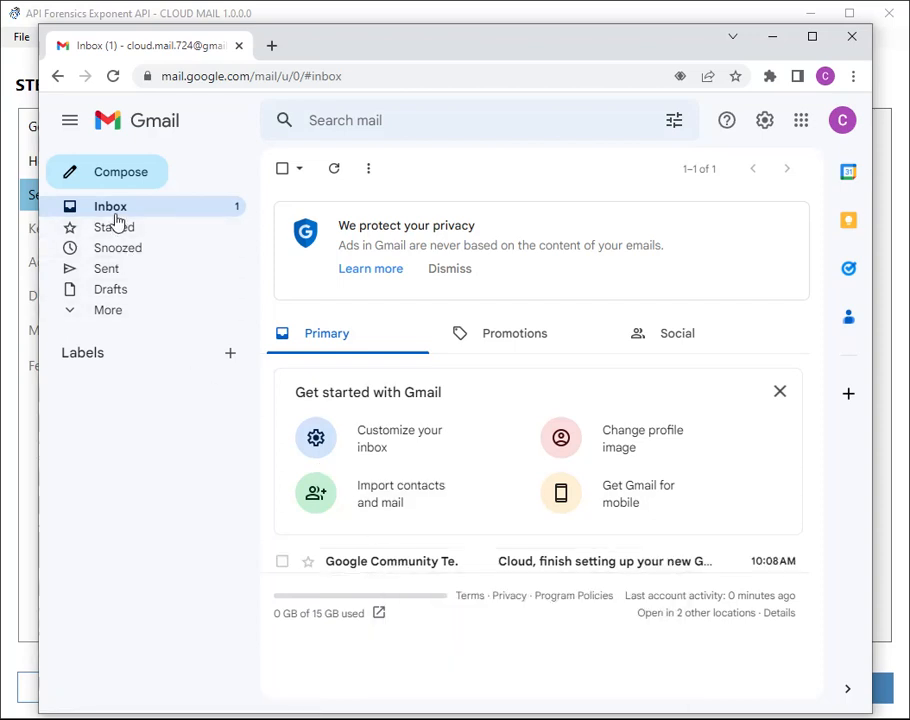
click(116, 175)
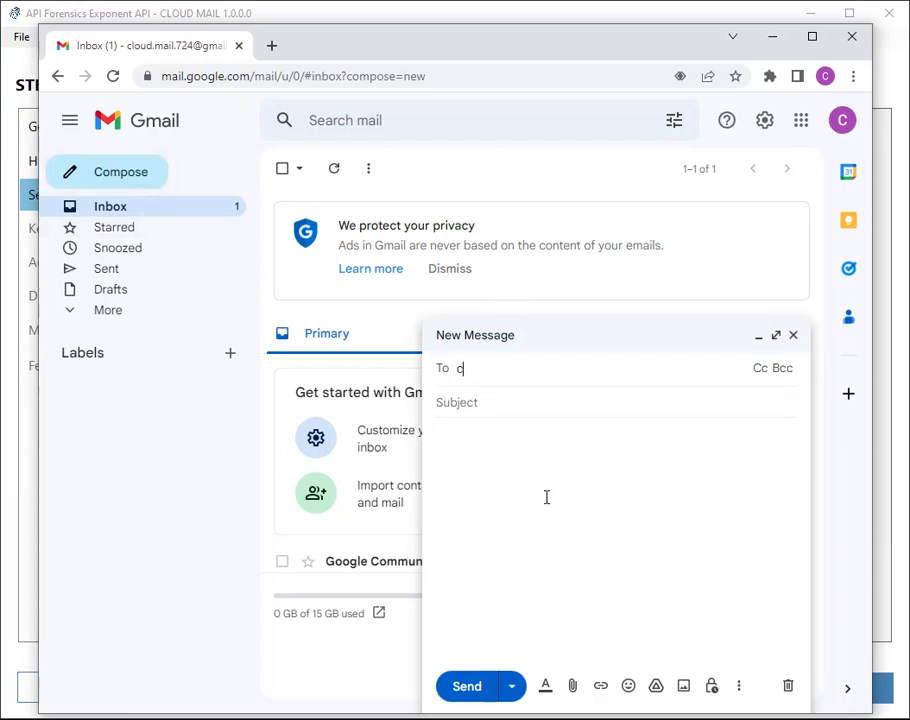
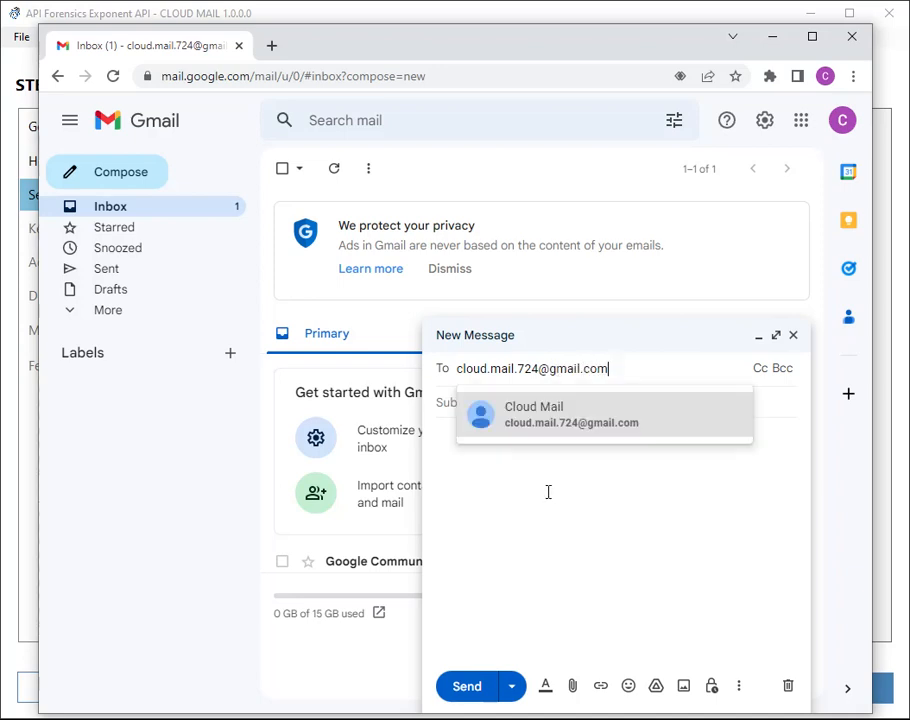
click(548, 492)
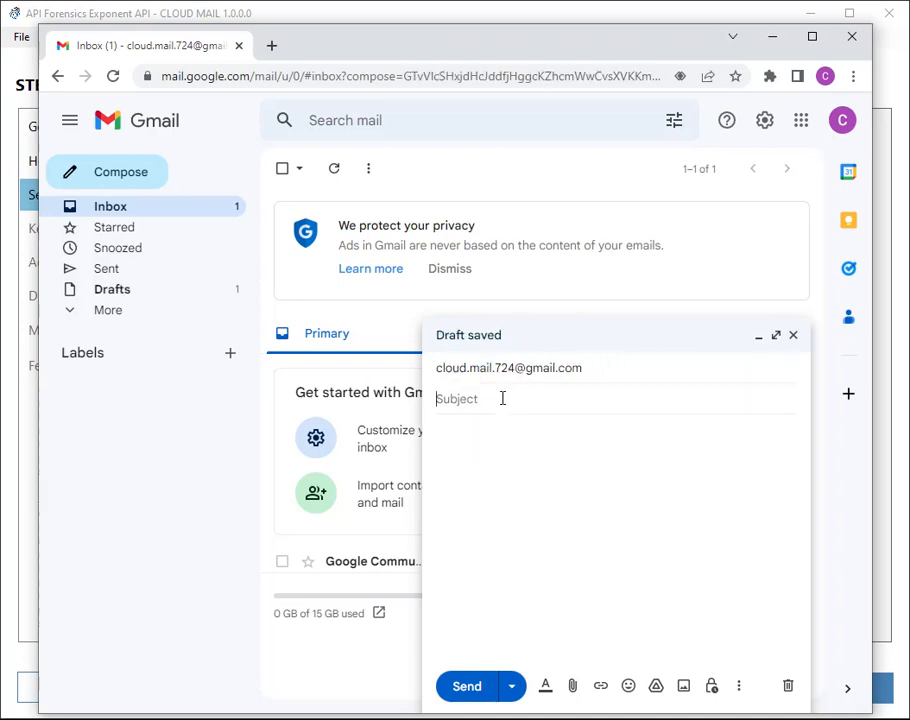
text(Cloud Mail Demo)
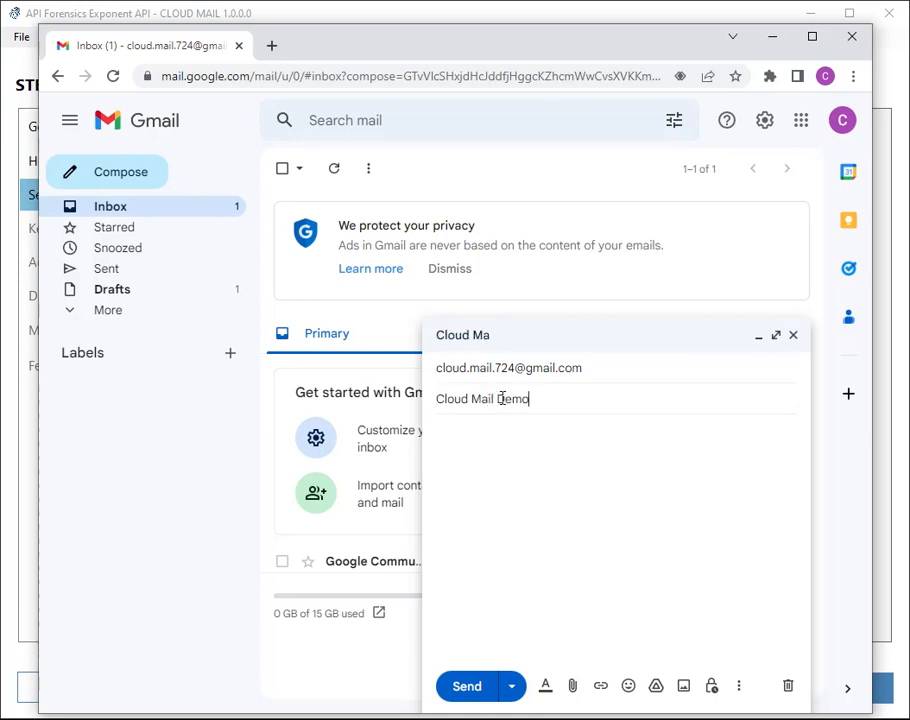
click(545, 464)
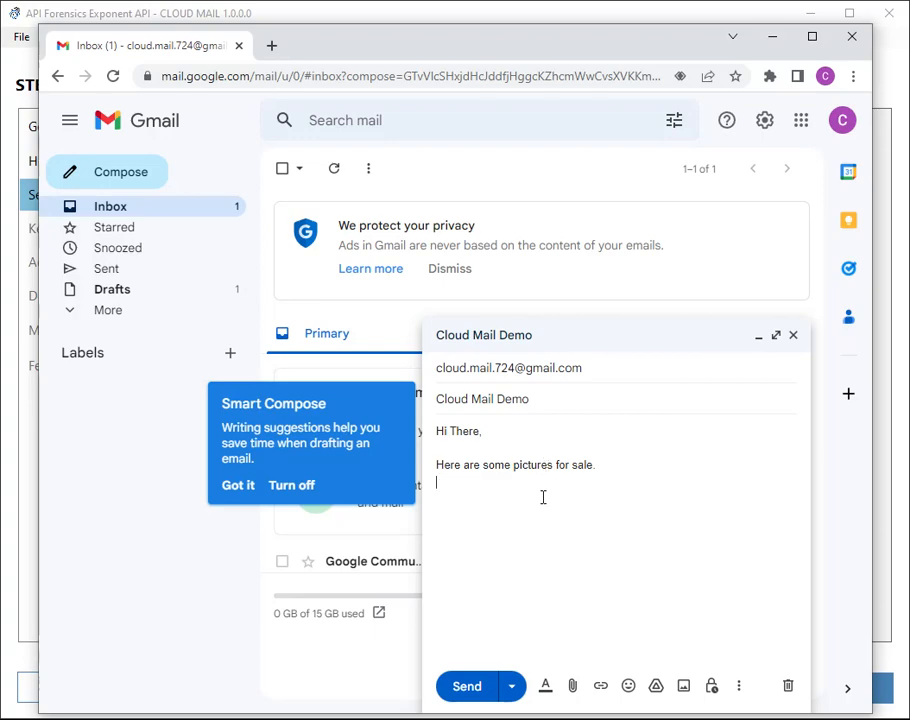
Attach bike-4.jpg, bike-5.jpg, rim-11.jpg and snowblower-1.jpg from G:\images to the draft.
click(572, 686)
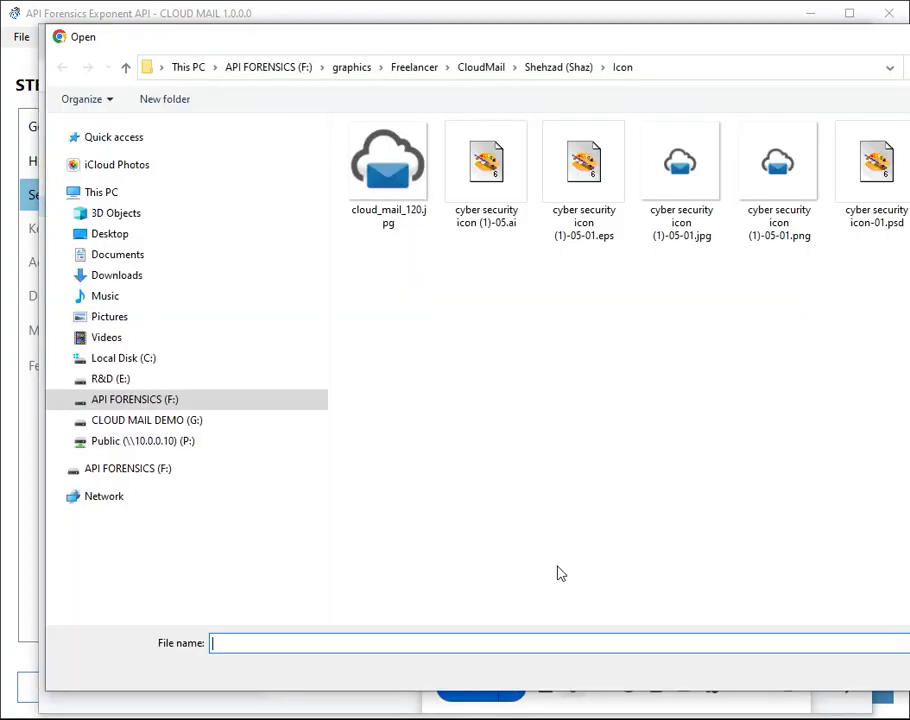
click(167, 422)
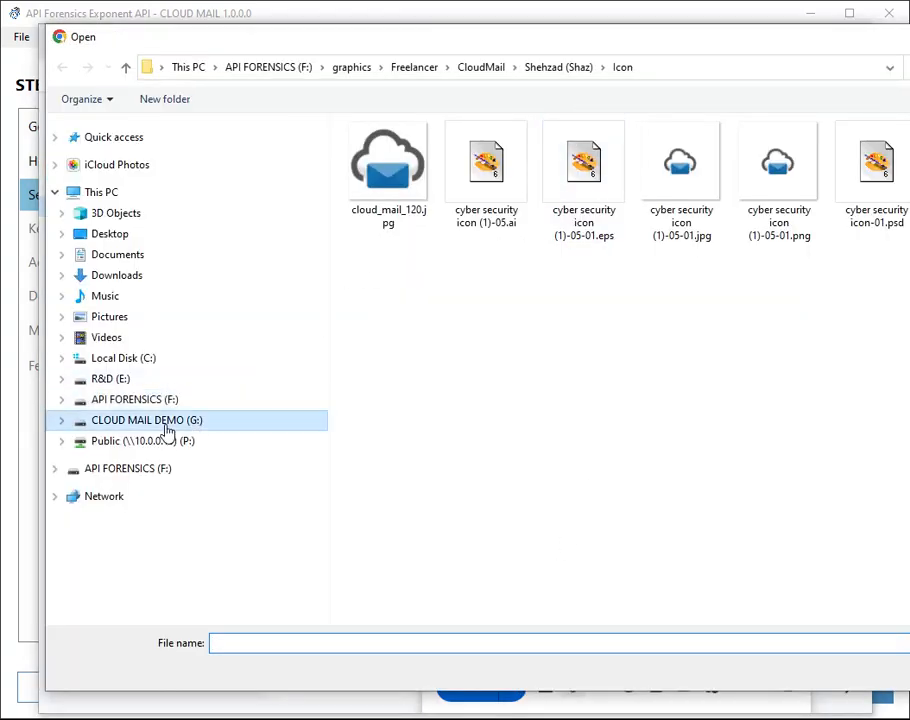
double_click(378, 149)
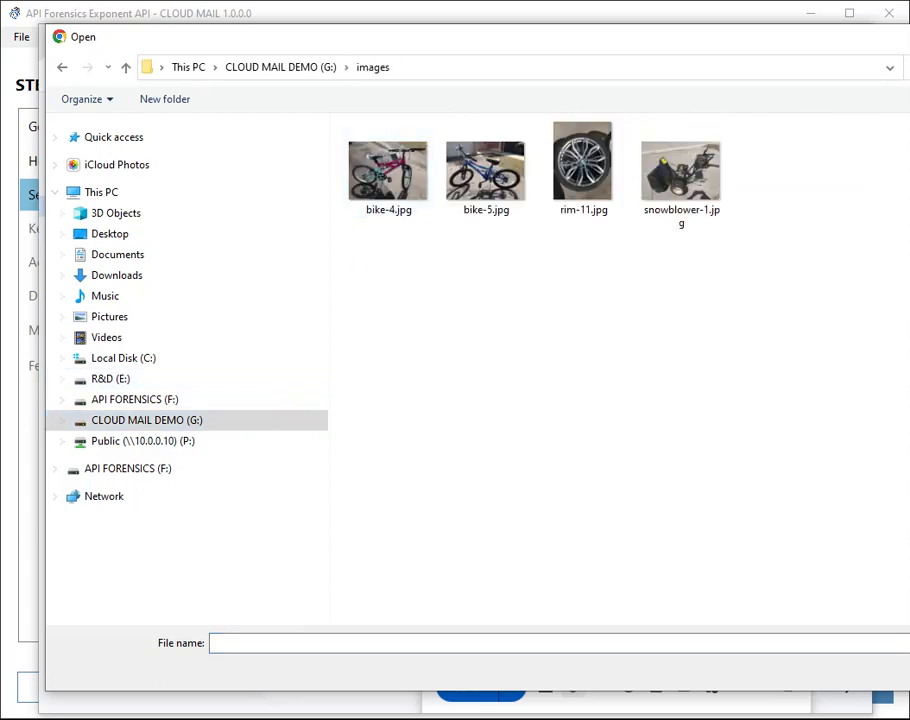
drag(909, 690, 822, 596)
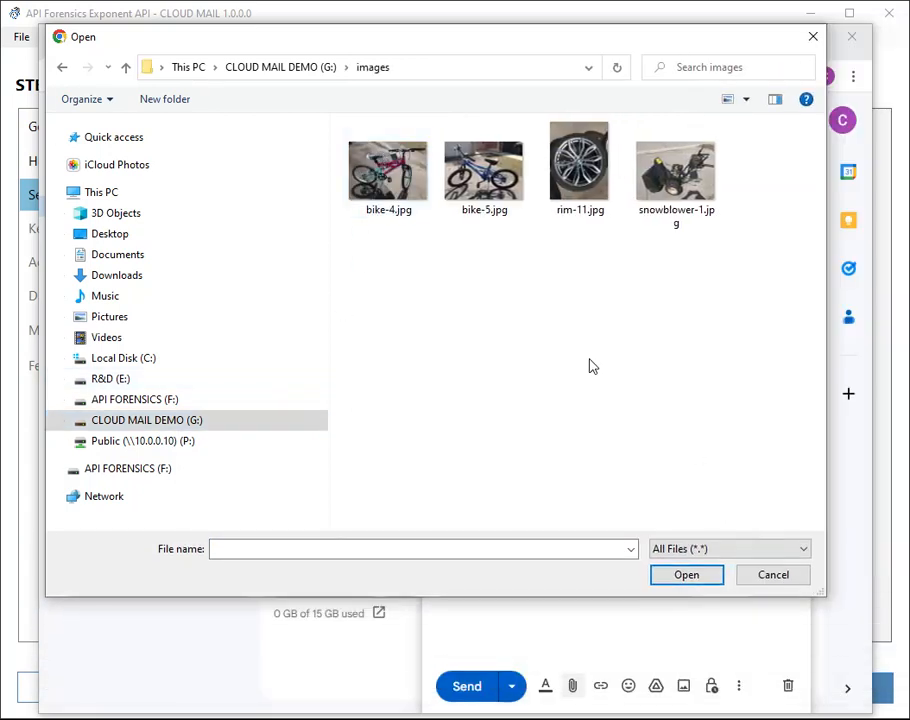
click(382, 168)
ctrl+click(510, 175)
ctrl+click(607, 182)
ctrl+click(676, 172)
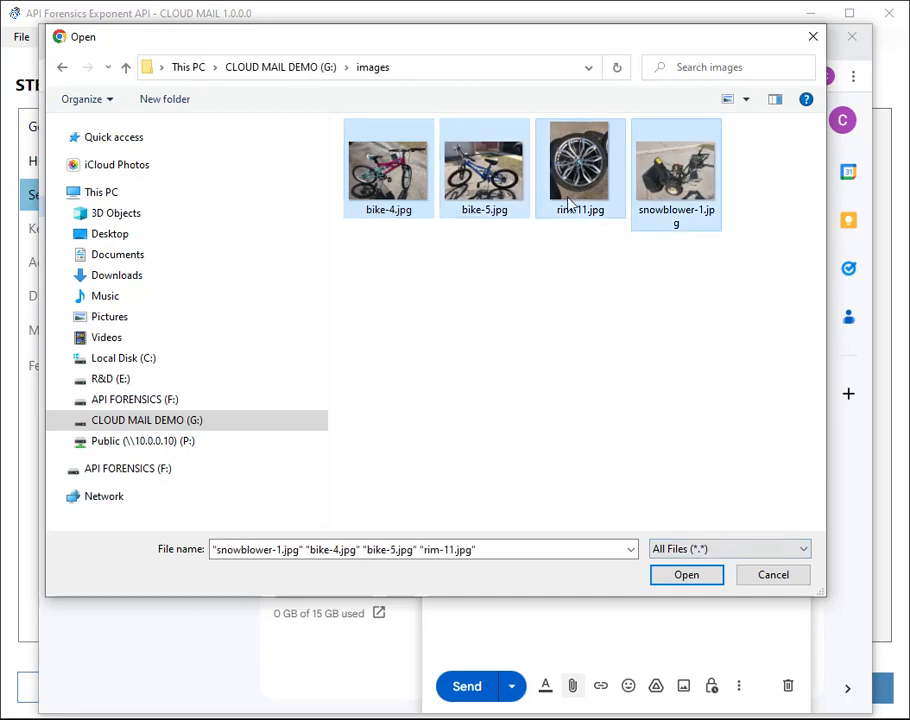
click(672, 578)
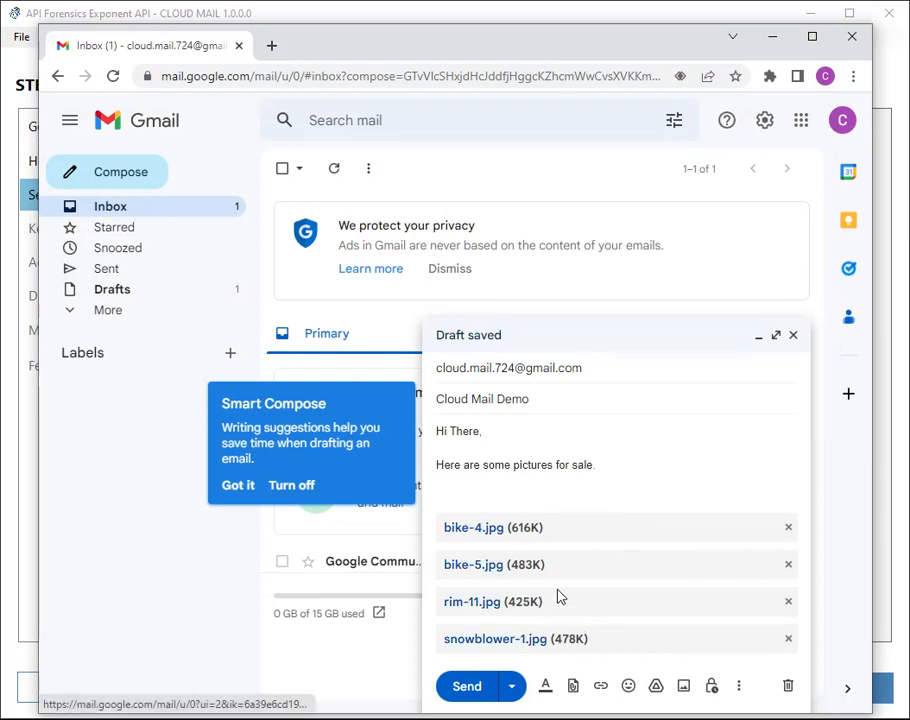
Extend the subject to 'Cloud Mail Demo -- Items for Sale'.
drag(448, 432, 491, 392)
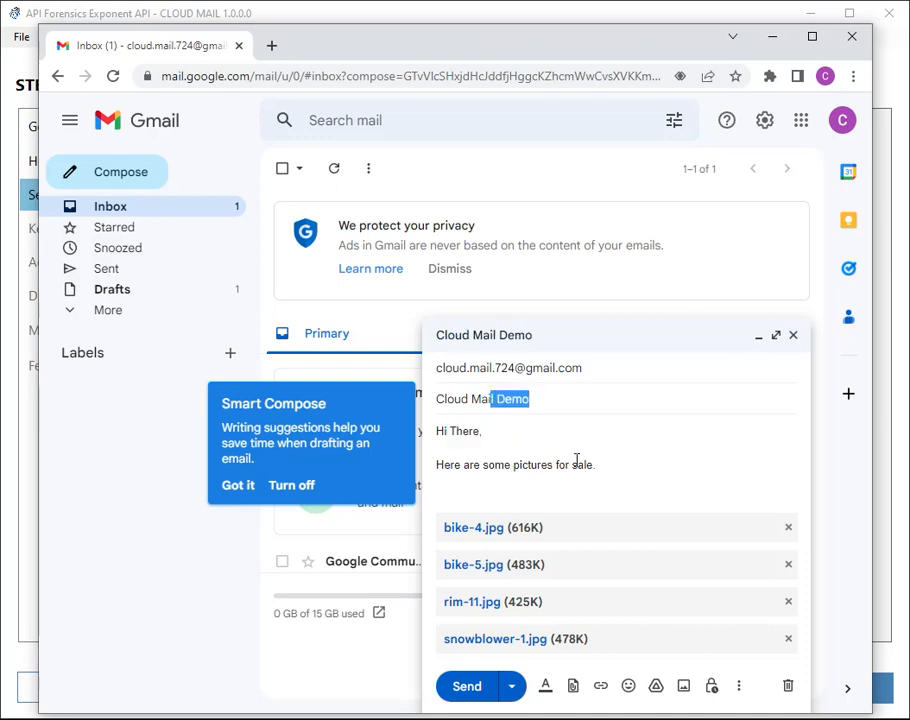
click(538, 400)
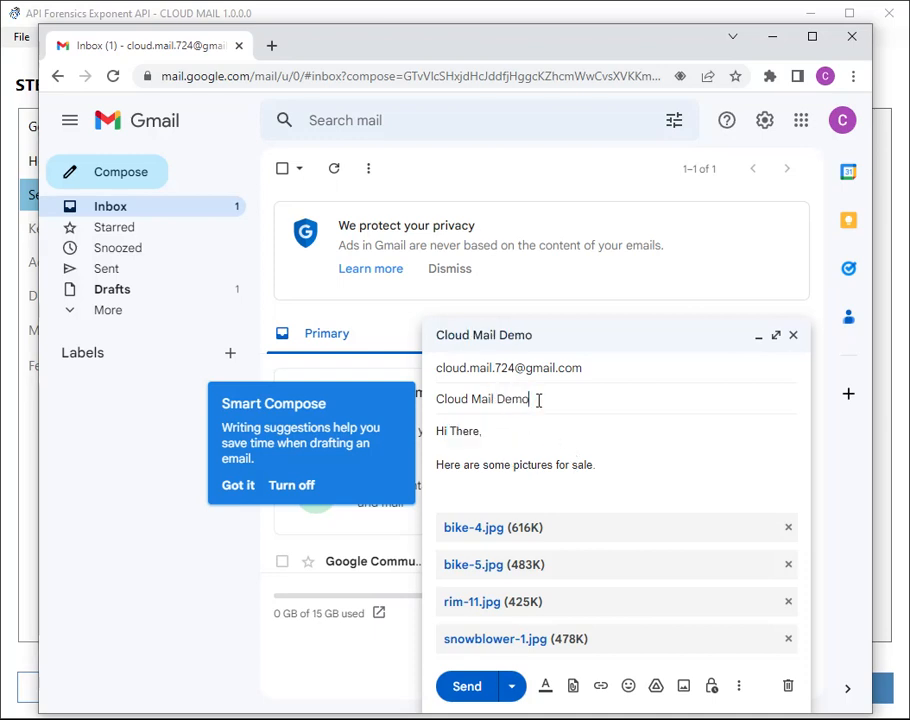
text(- Items for Sale)
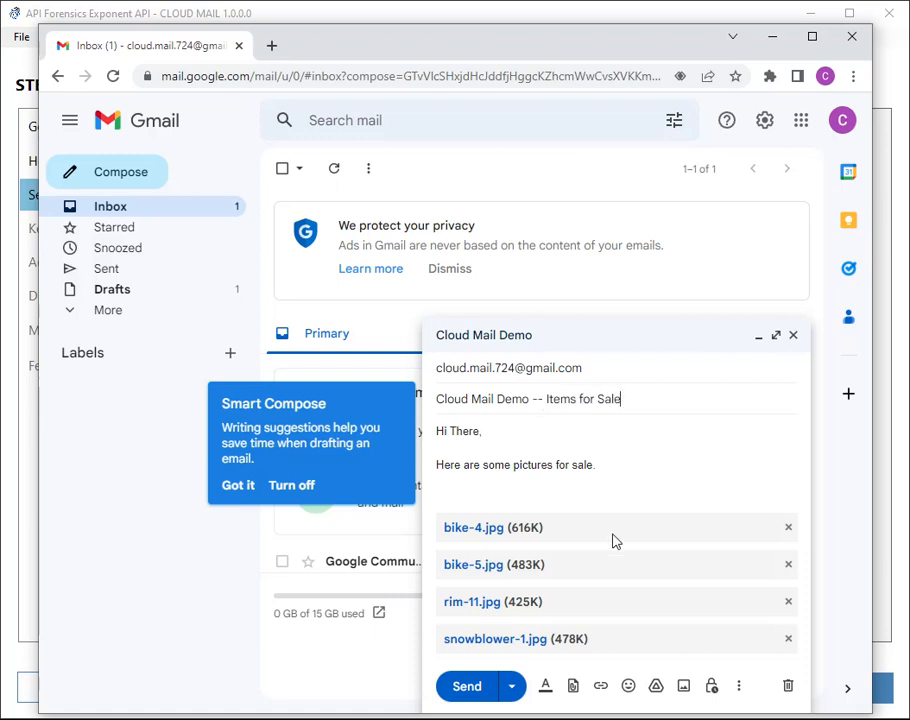
Send the email, confirm it in the Sent folder, then minimize Chrome.
click(468, 687)
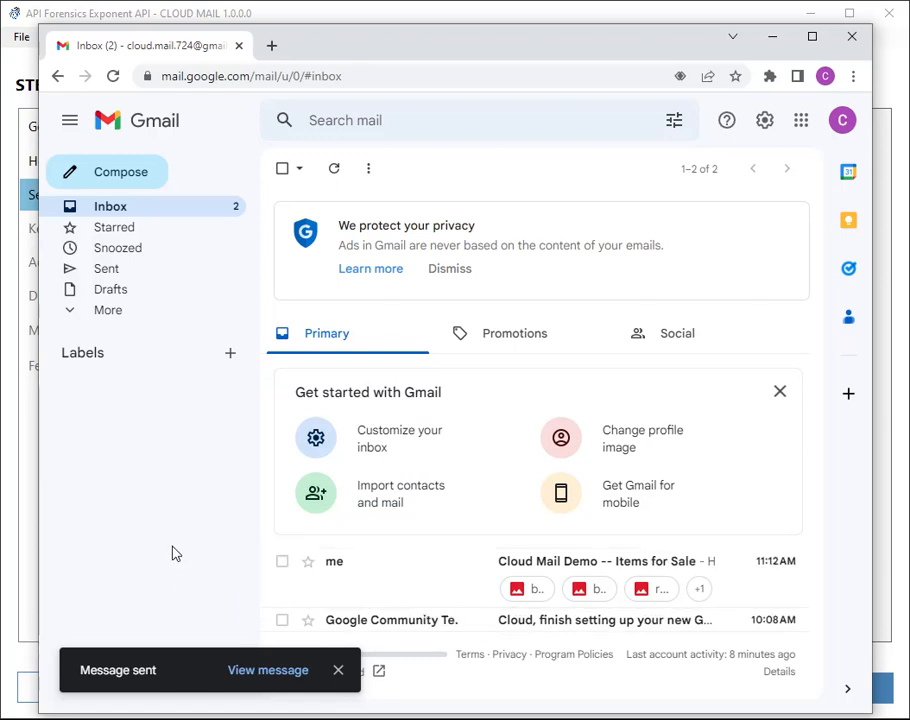
click(117, 273)
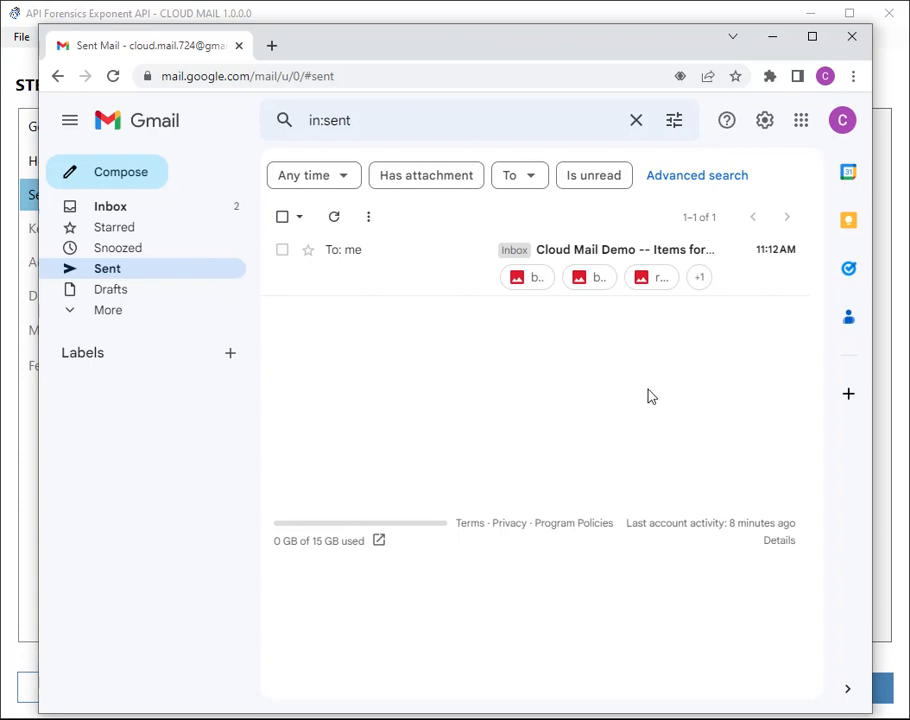
click(842, 120)
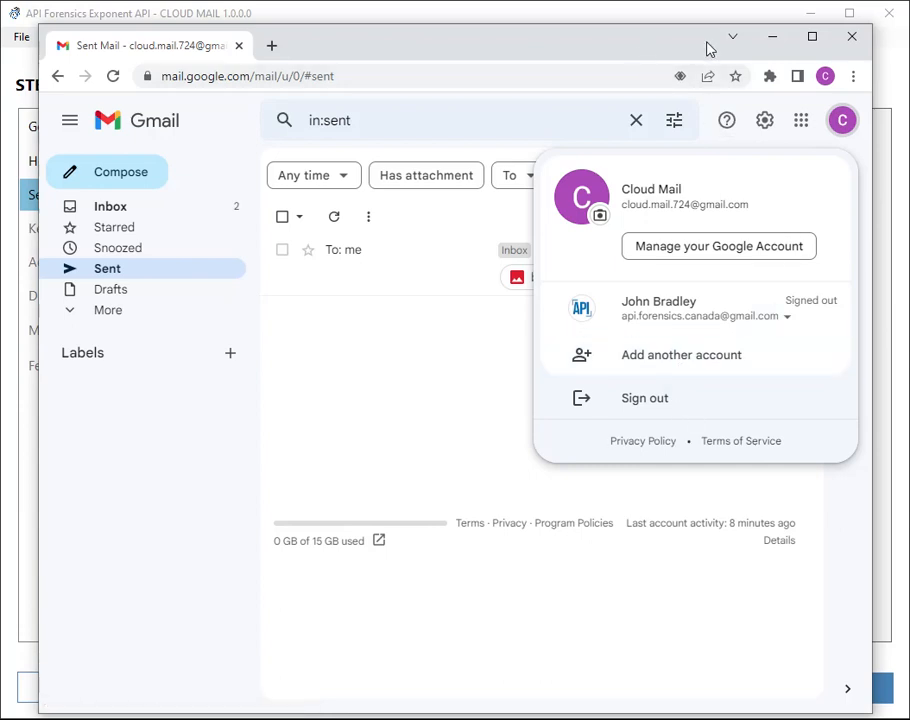
click(775, 37)
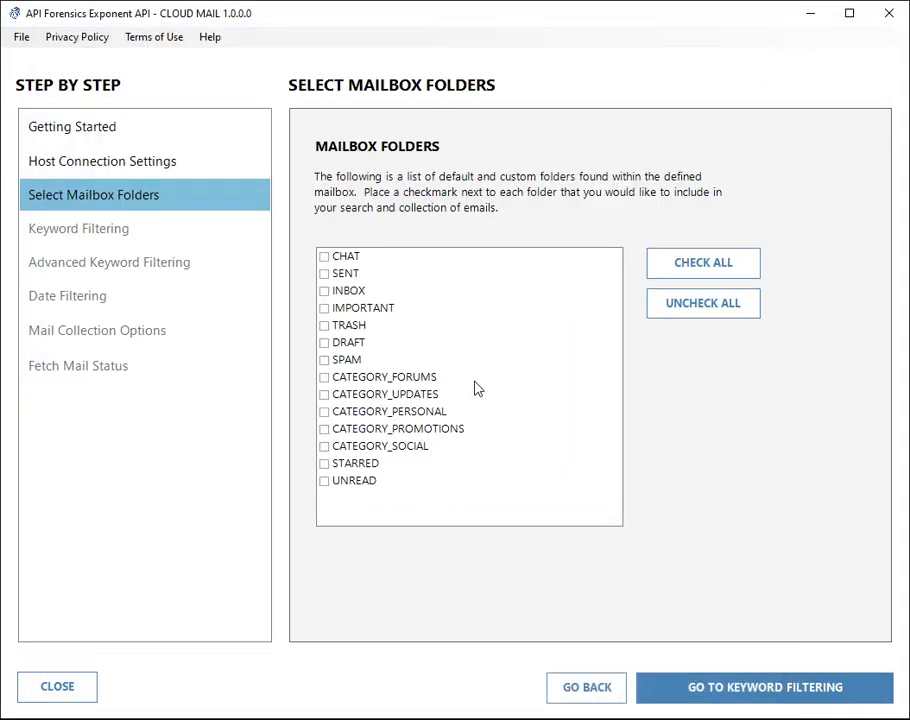
Include the SENT and INBOX folders in the collection and move on to keyword filtering.
click(326, 275)
click(325, 292)
click(737, 690)
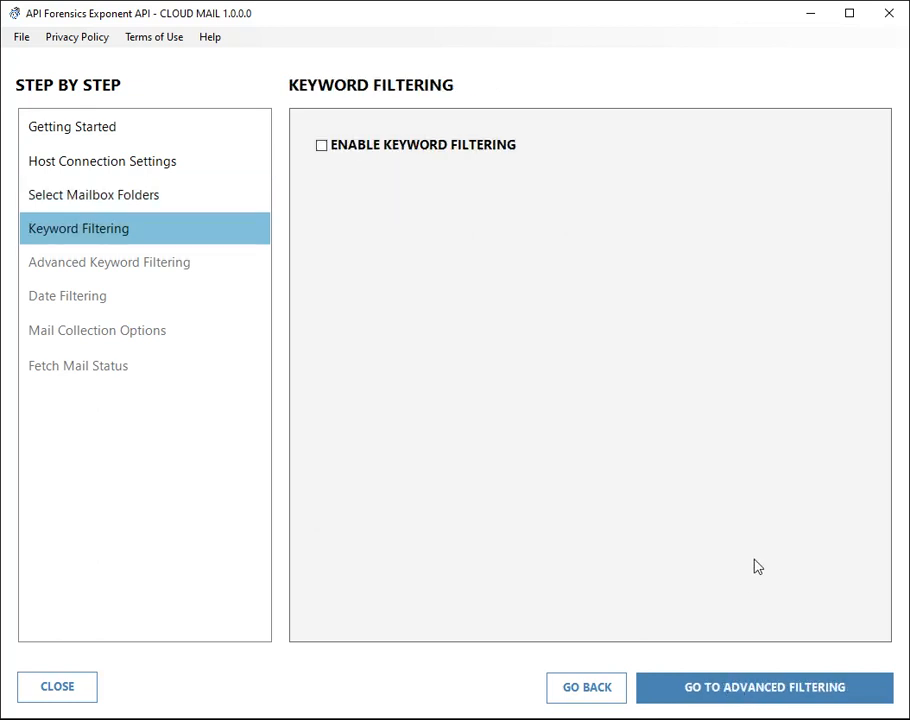
Leave keyword filtering disabled and proceed to advanced keyword filtering.
click(321, 145)
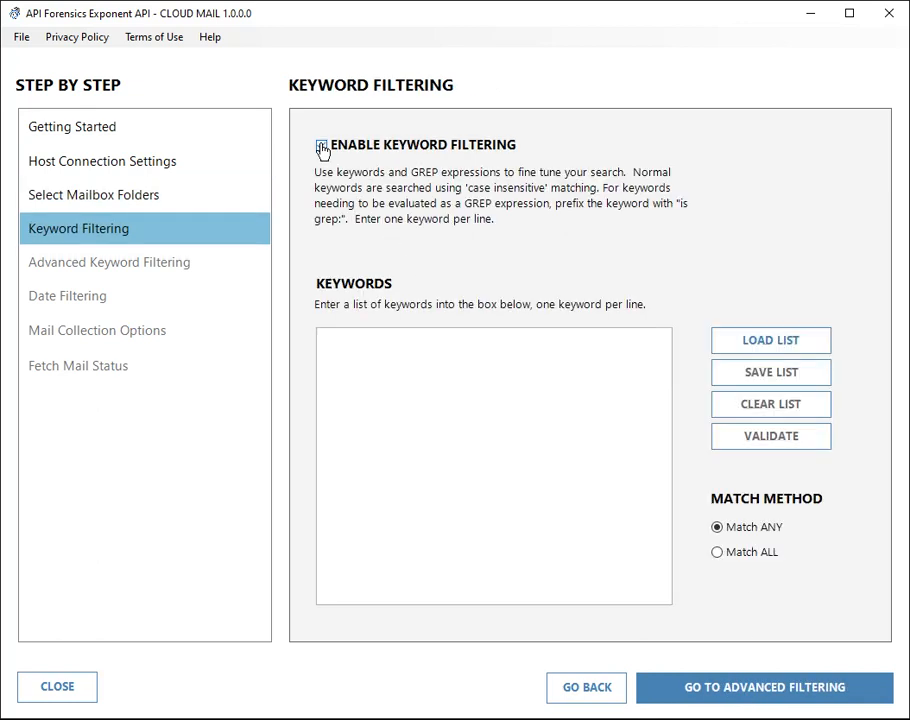
click(504, 354)
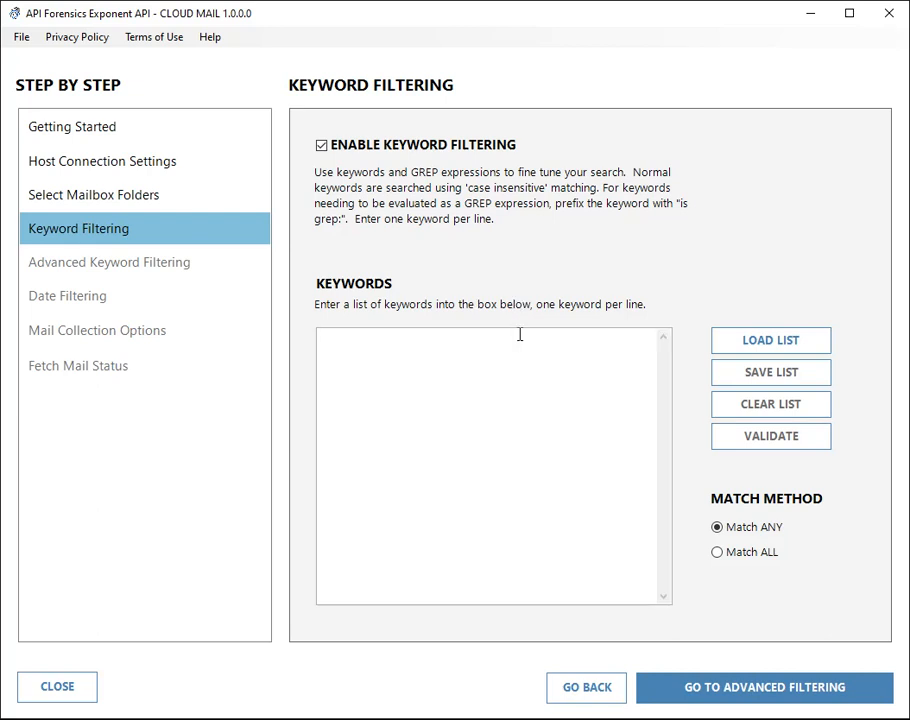
click(322, 147)
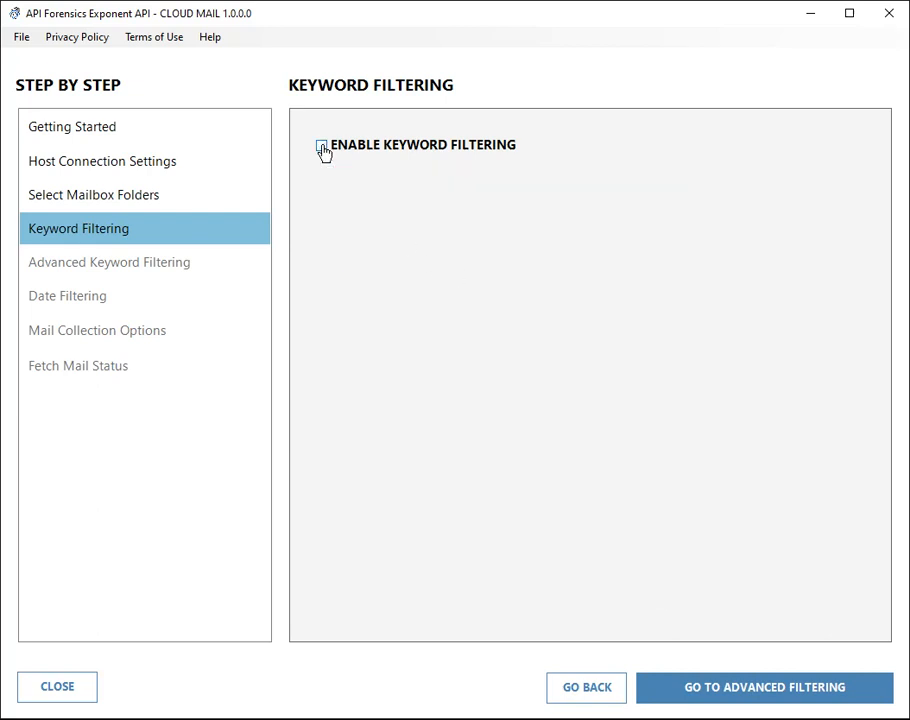
click(731, 687)
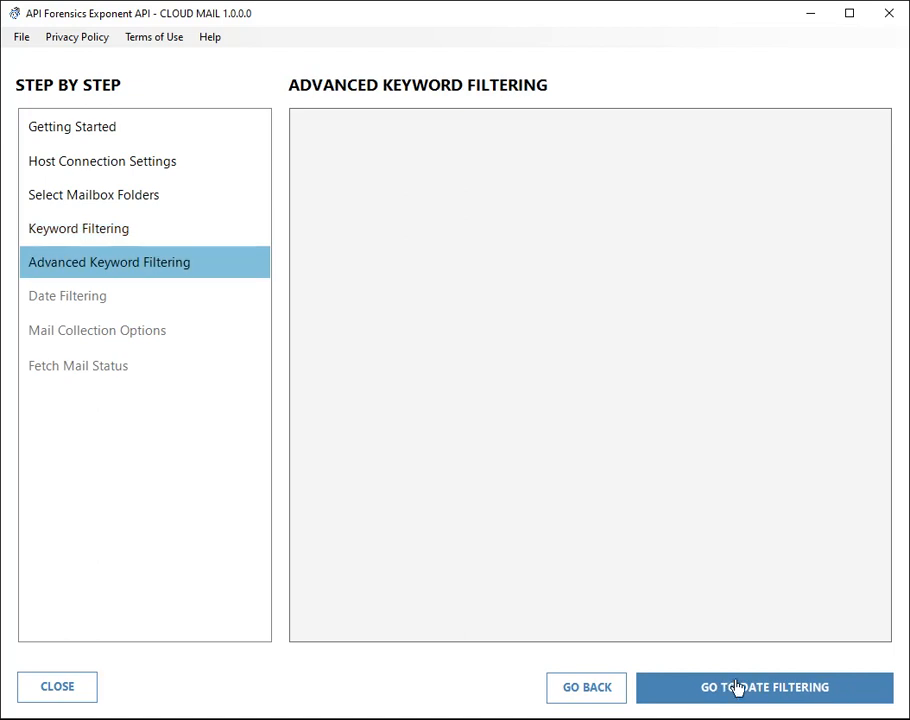
Skip date filtering, leaving the sent-date filter unchecked, and go to collection options.
click(678, 690)
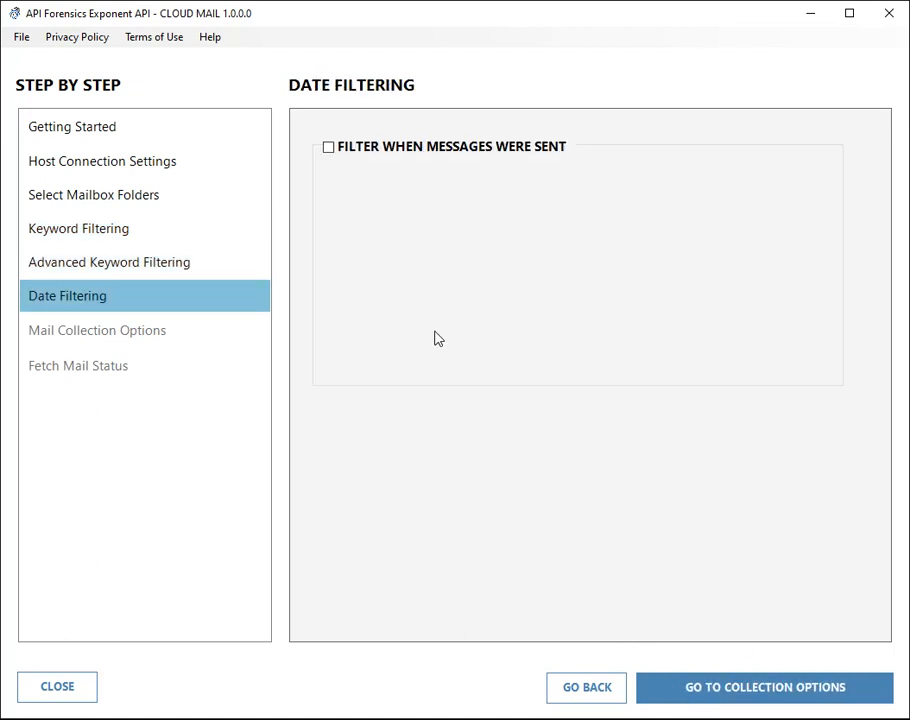
click(329, 150)
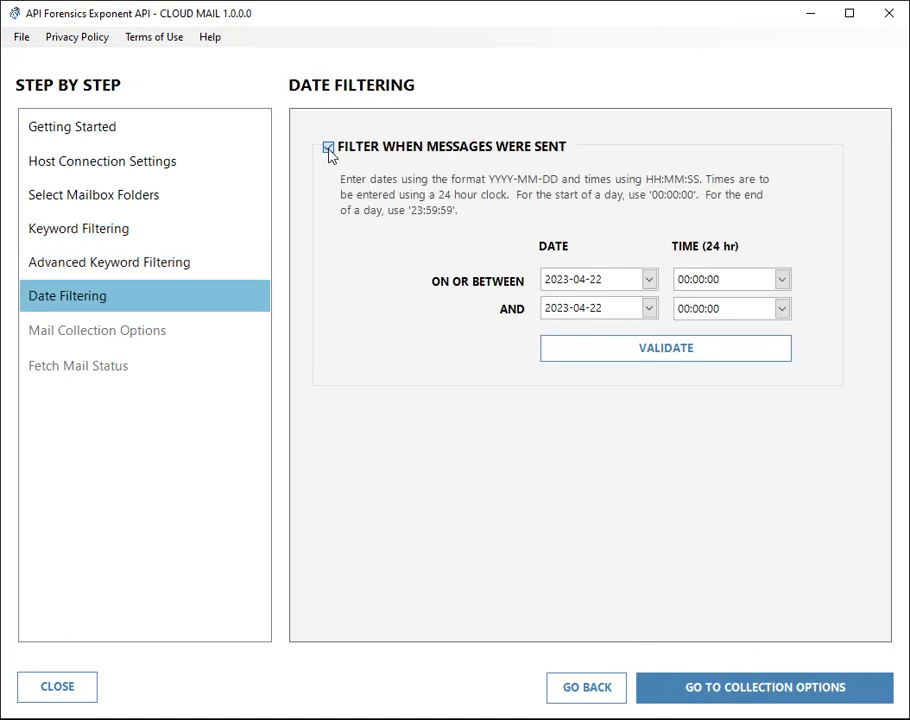
click(329, 148)
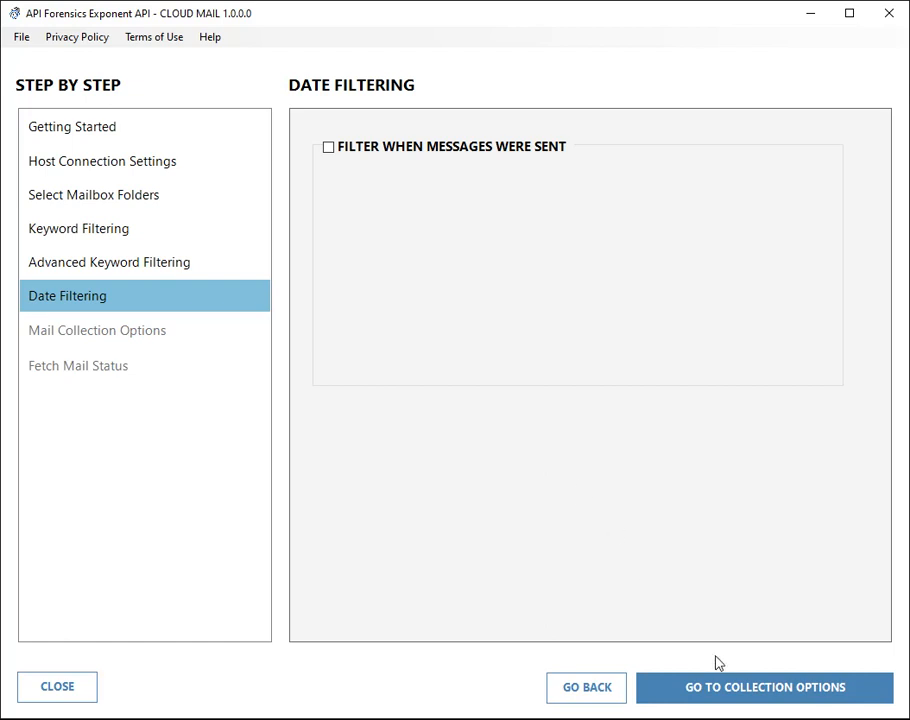
click(715, 690)
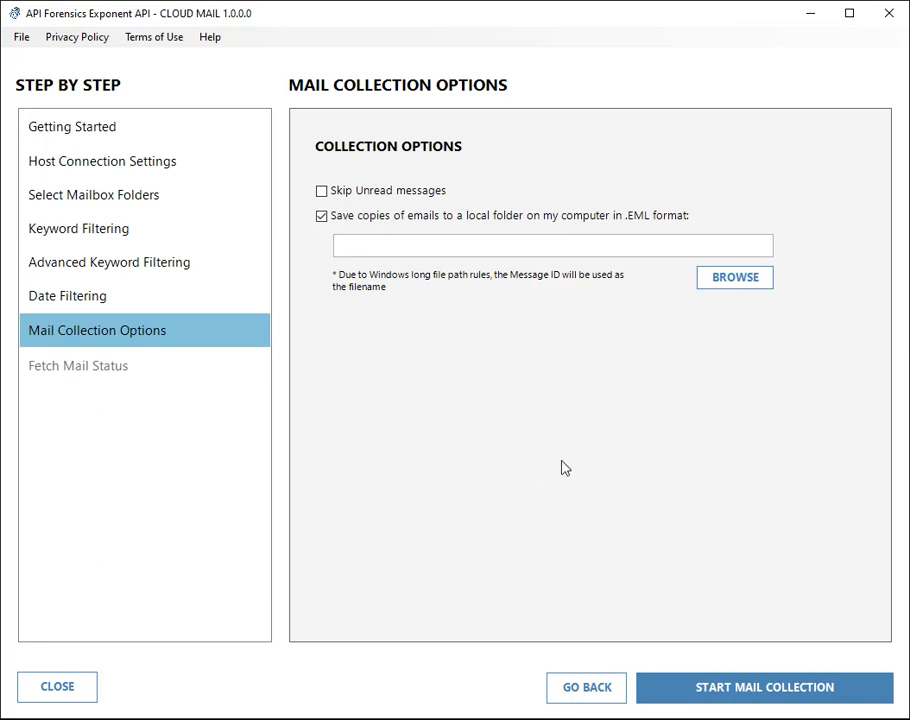
Keep EML copies enabled and set the save folder to the CLOUD MAIL DEMO (G:) drive.
click(321, 219)
click(321, 217)
click(725, 285)
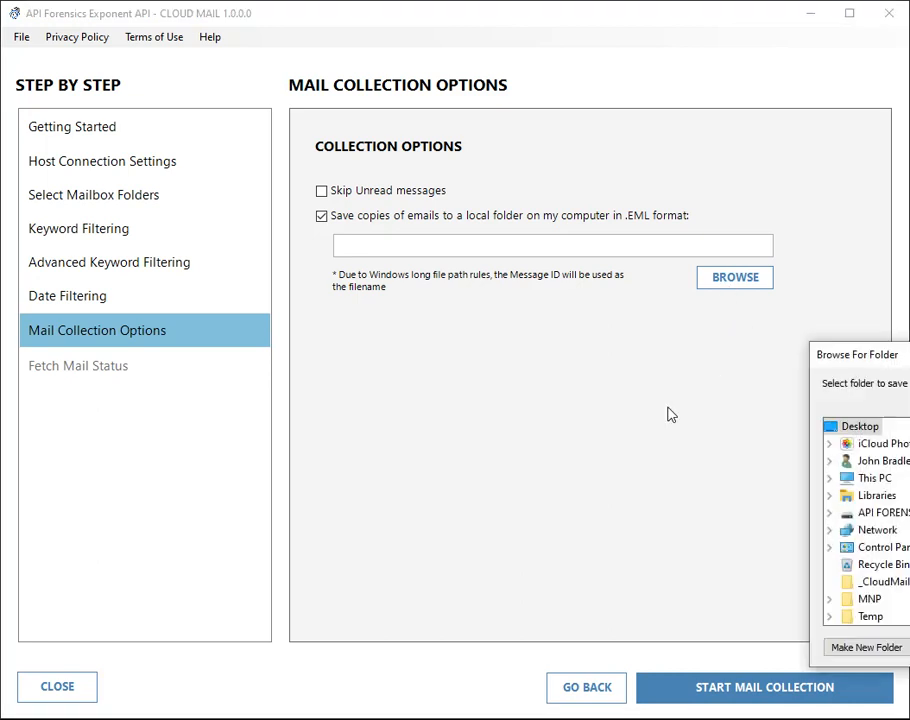
drag(905, 355, 766, 348)
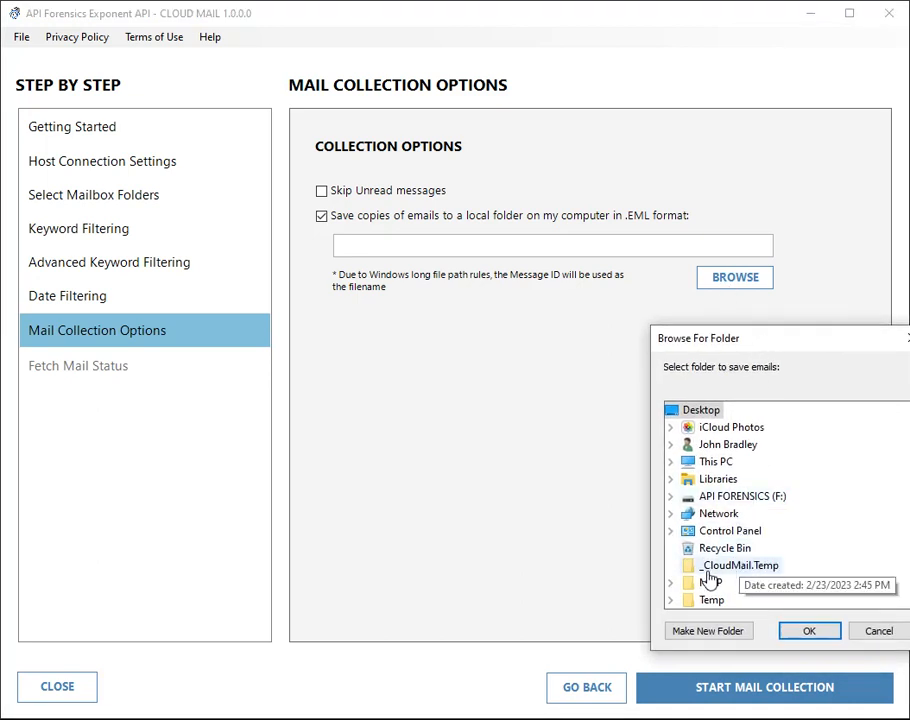
click(670, 463)
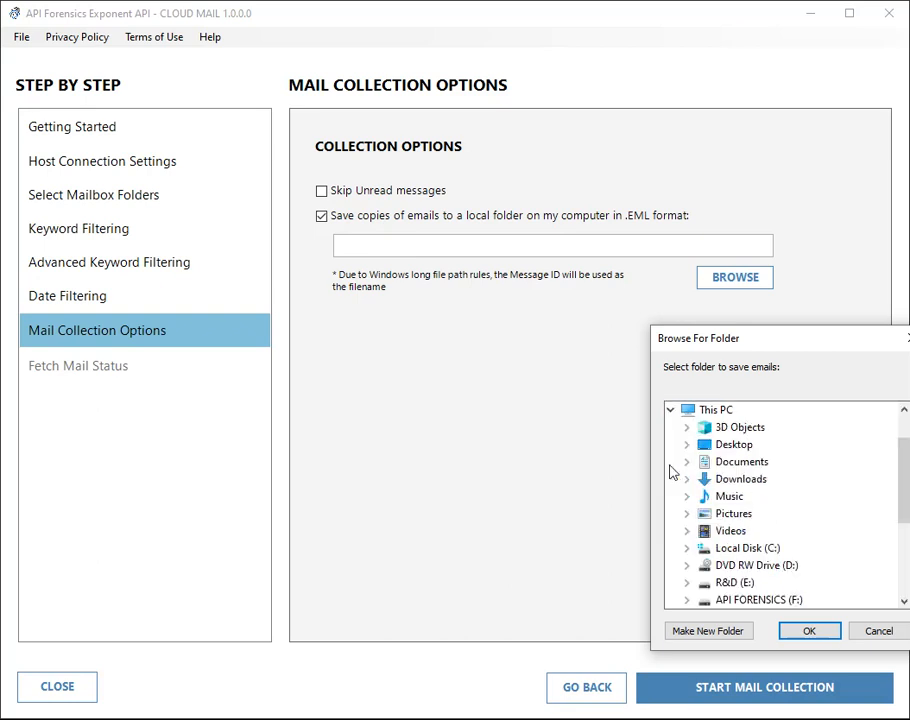
scroll(890, 530, down, 2)
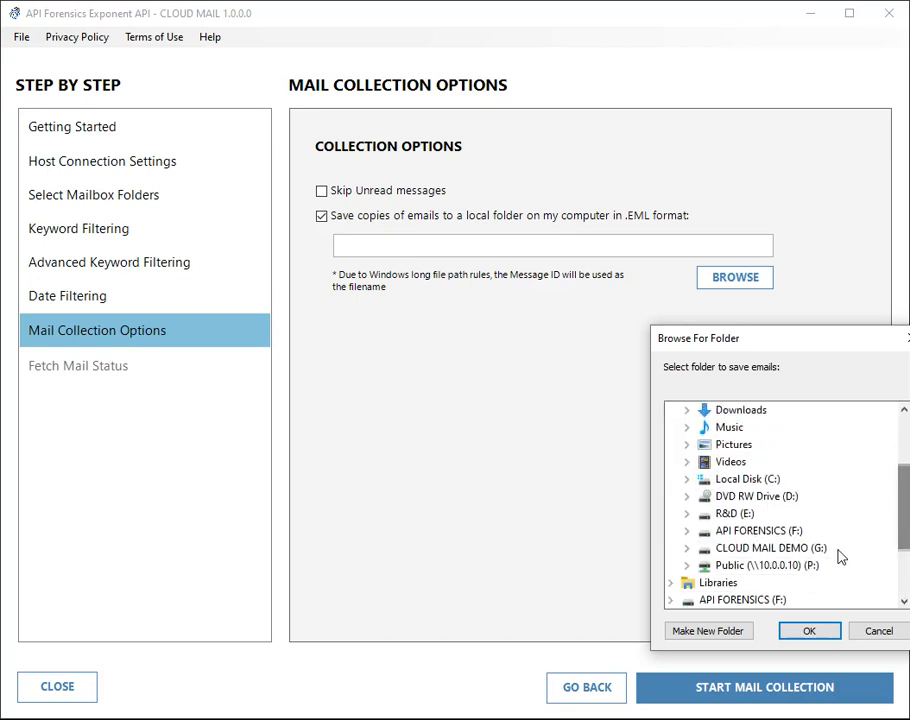
double_click(780, 548)
click(806, 632)
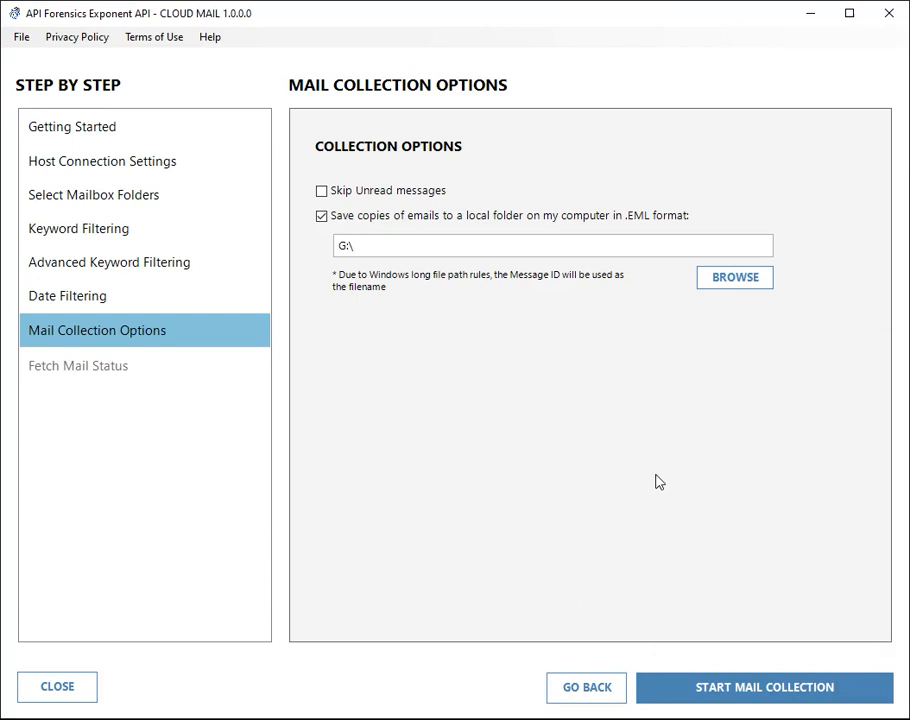
Change the EML save folder to G:\messages.
click(727, 287)
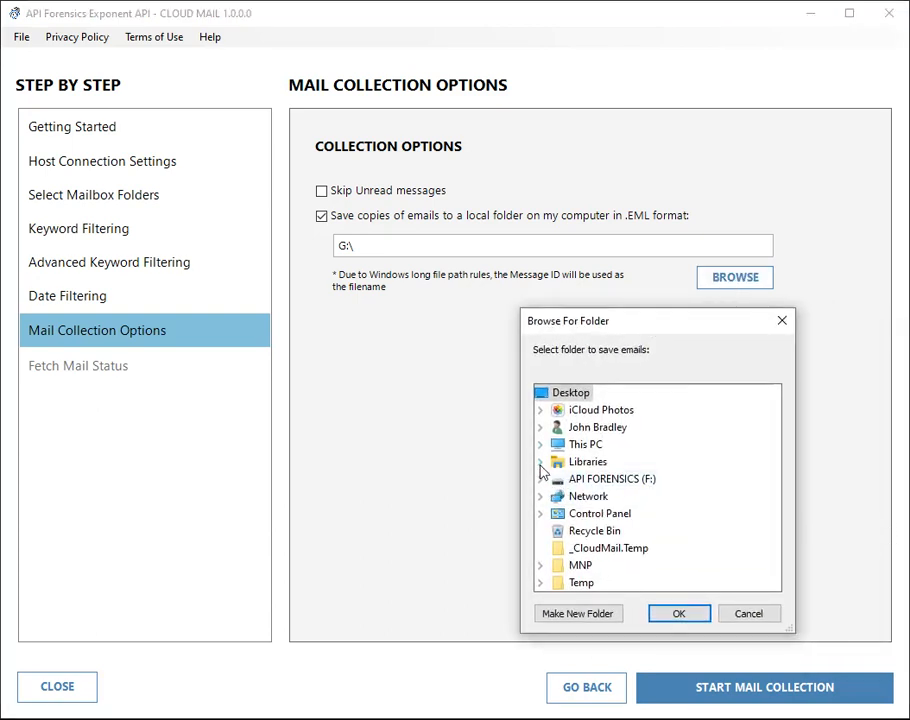
click(539, 449)
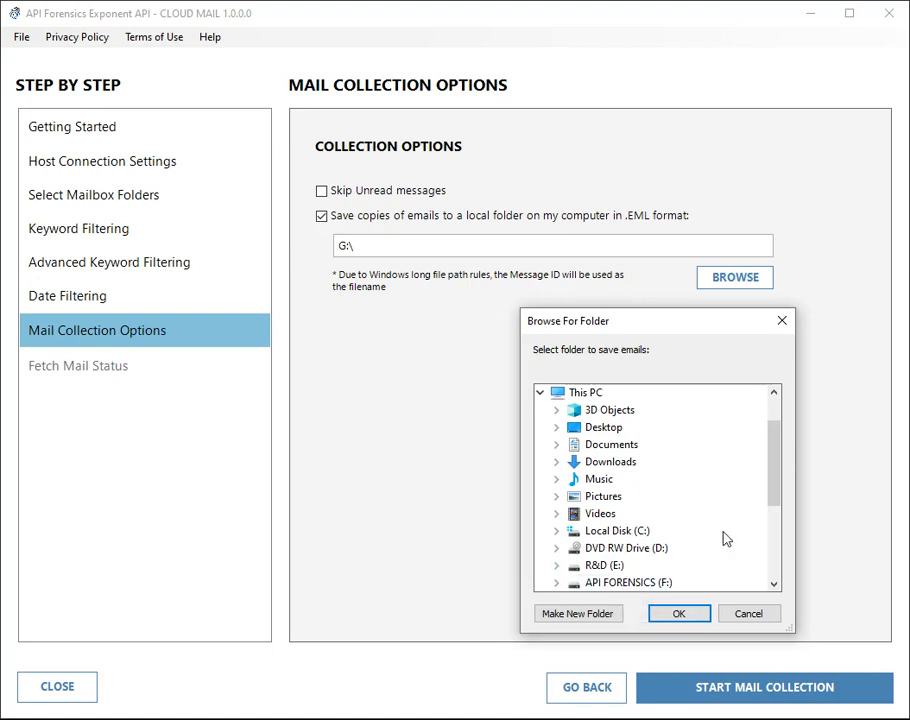
scroll(770, 520, down, 1)
click(557, 548)
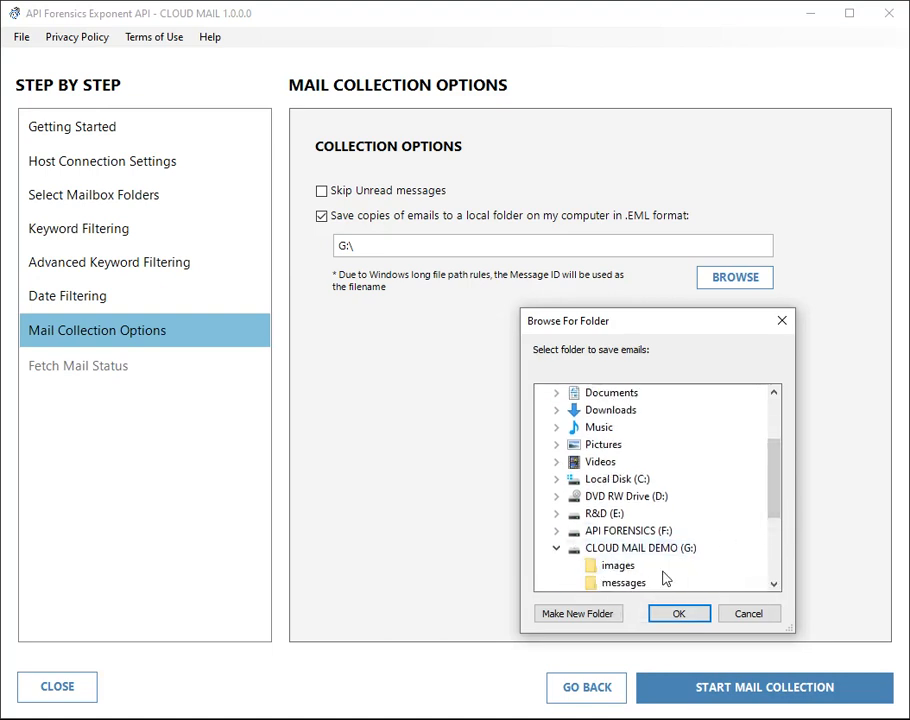
drag(774, 505, 780, 532)
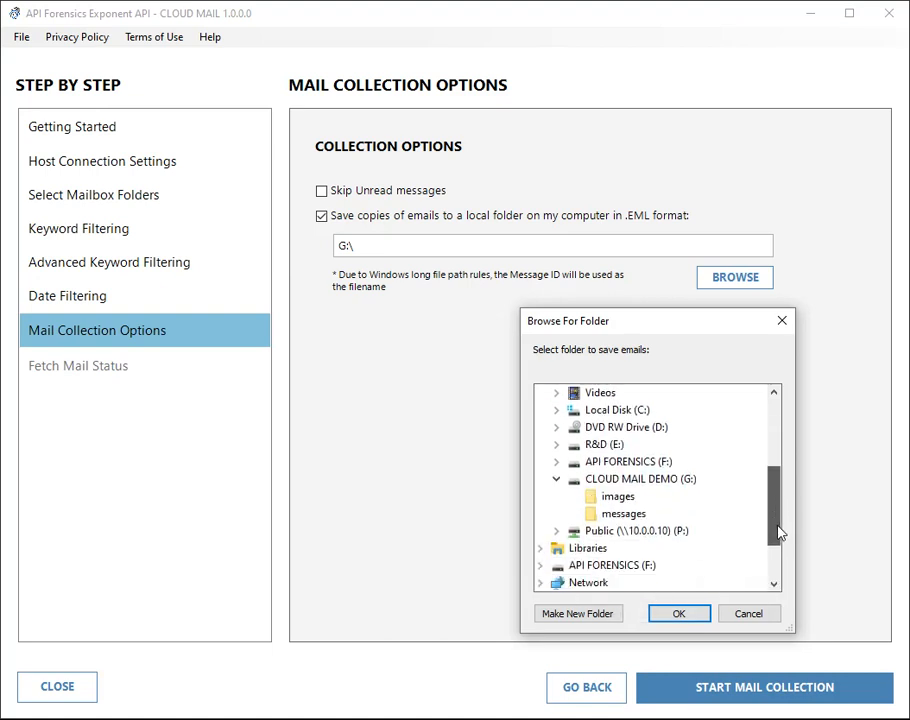
click(620, 514)
click(683, 615)
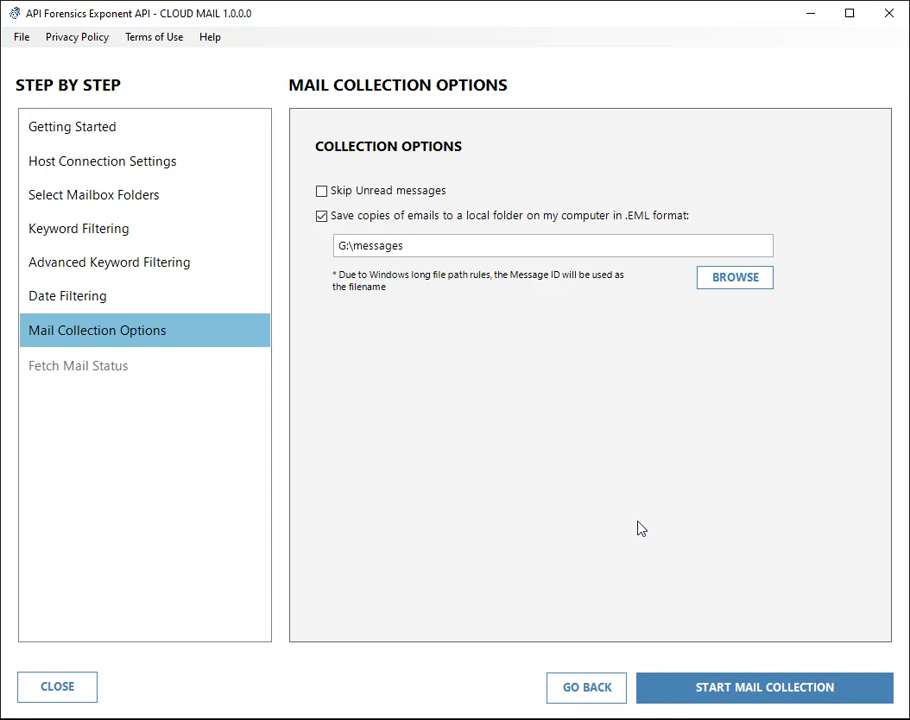
Start the mail collection and let it process all 3 messages from SENT and INBOX.
click(725, 690)
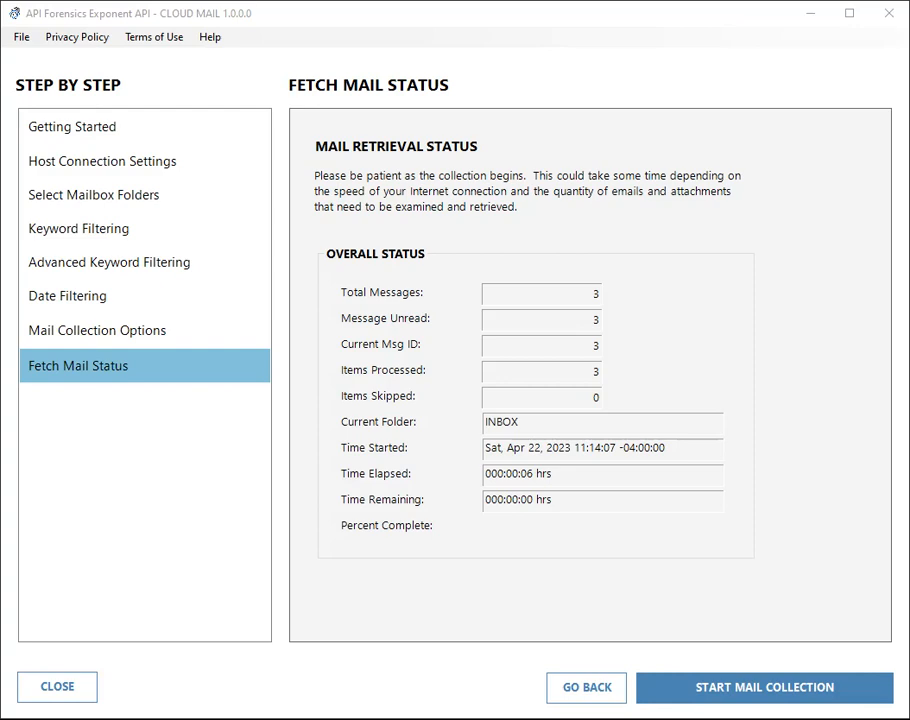
Open G:\messages and check the context menu of 0000000.eml without opening it.
drag(0, 120, 444, 125)
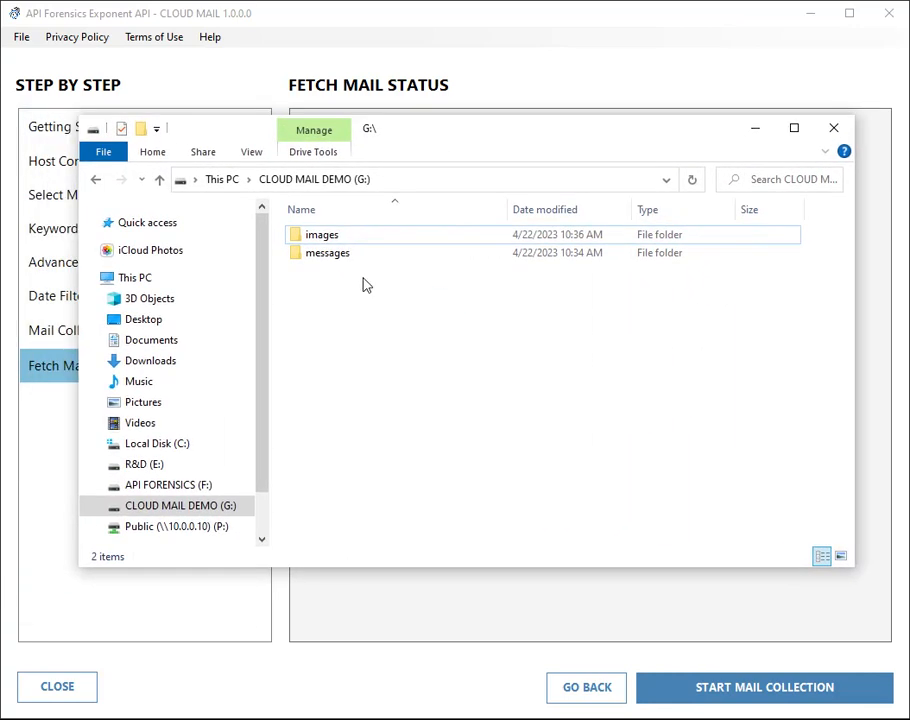
double_click(332, 255)
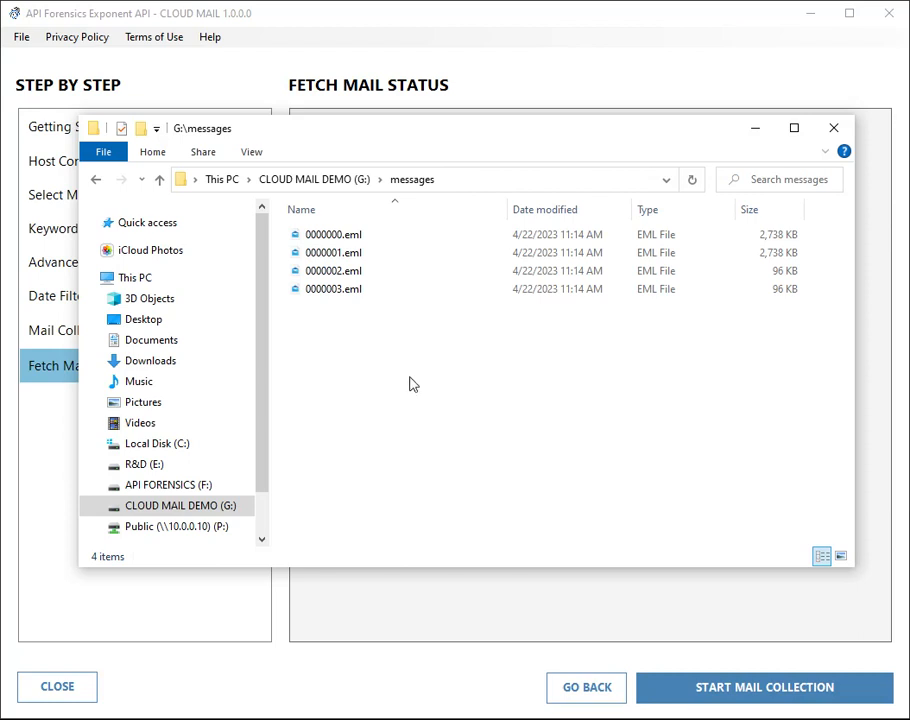
click(309, 239)
right_click(332, 240)
mouse_move(434, 385)
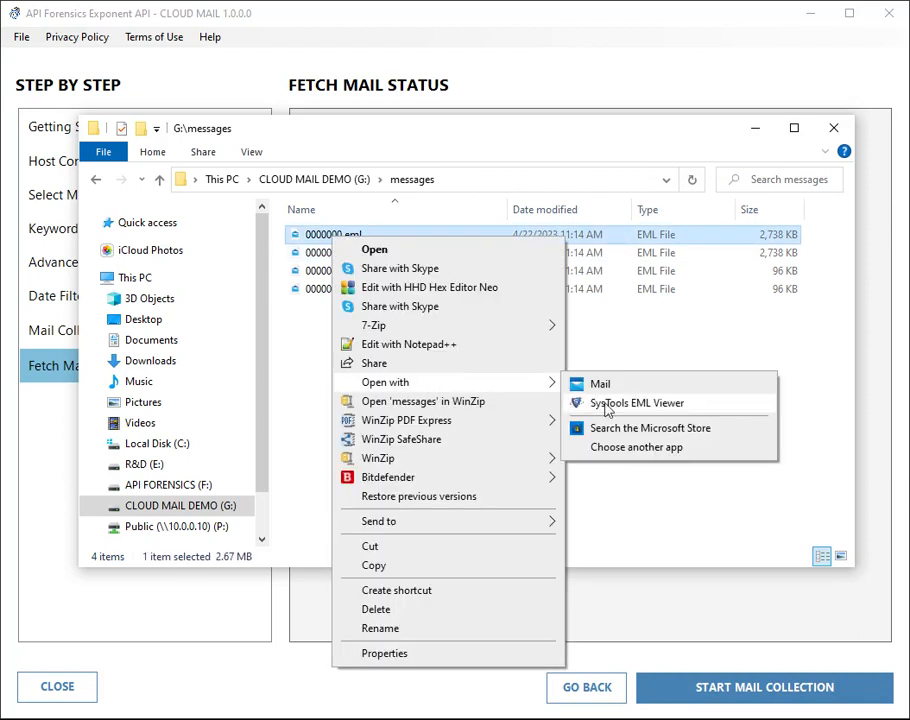
click(640, 351)
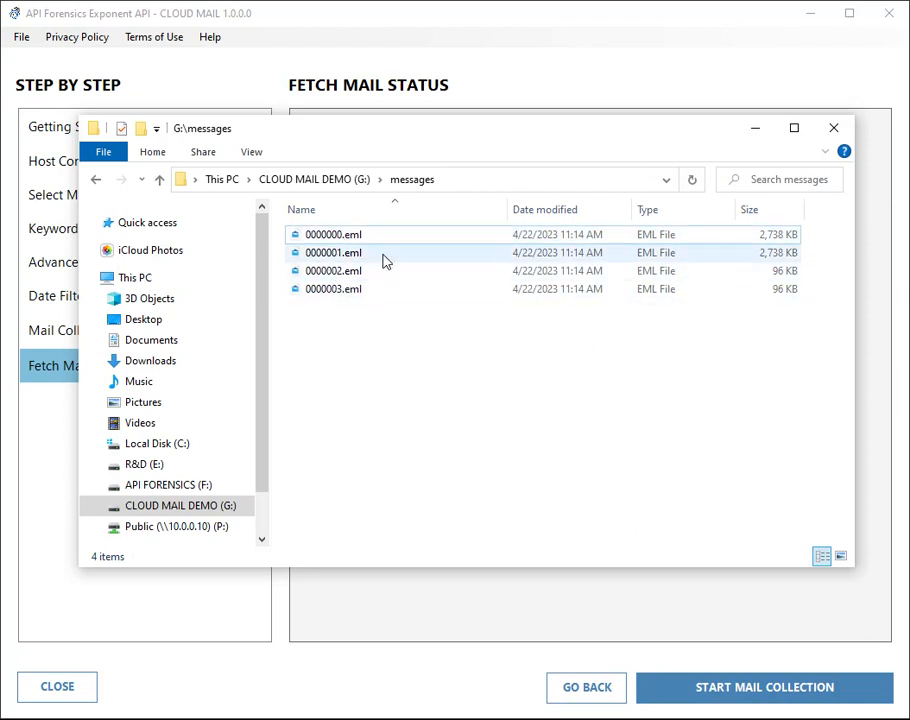
Open 0000001.eml in Notepad through Choose another app.
click(320, 258)
right_click(320, 258)
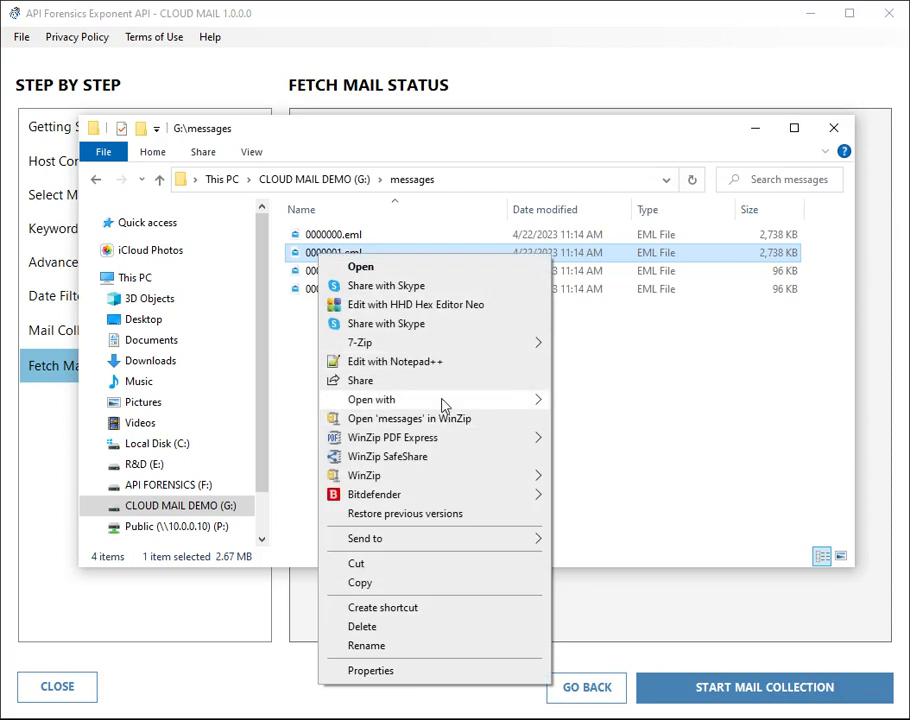
mouse_move(465, 400)
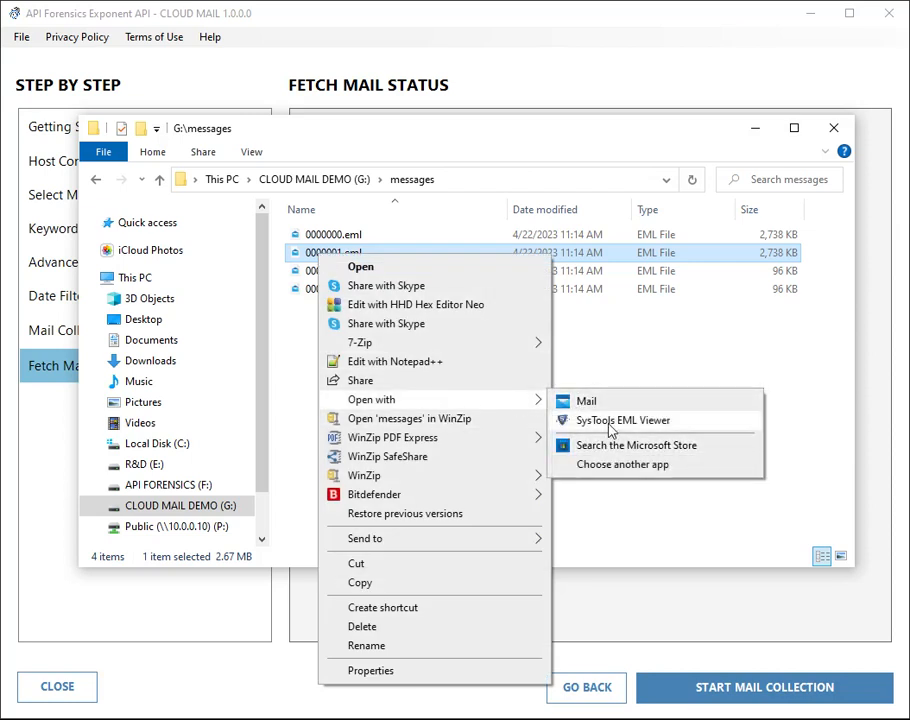
click(613, 465)
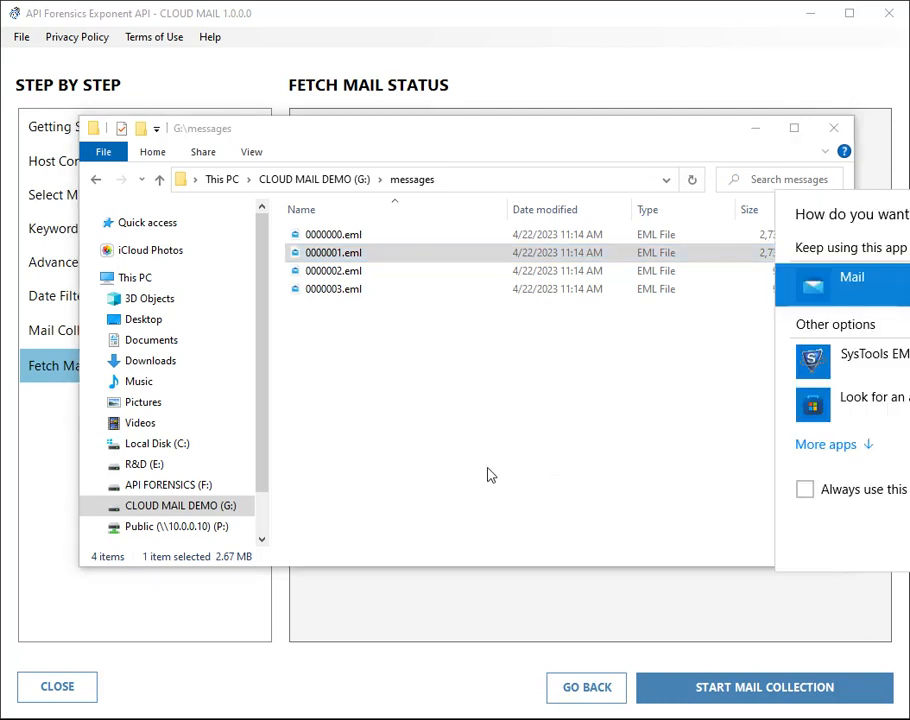
click(869, 446)
scroll(904, 452, down, 2)
scroll(904, 456, down, 6)
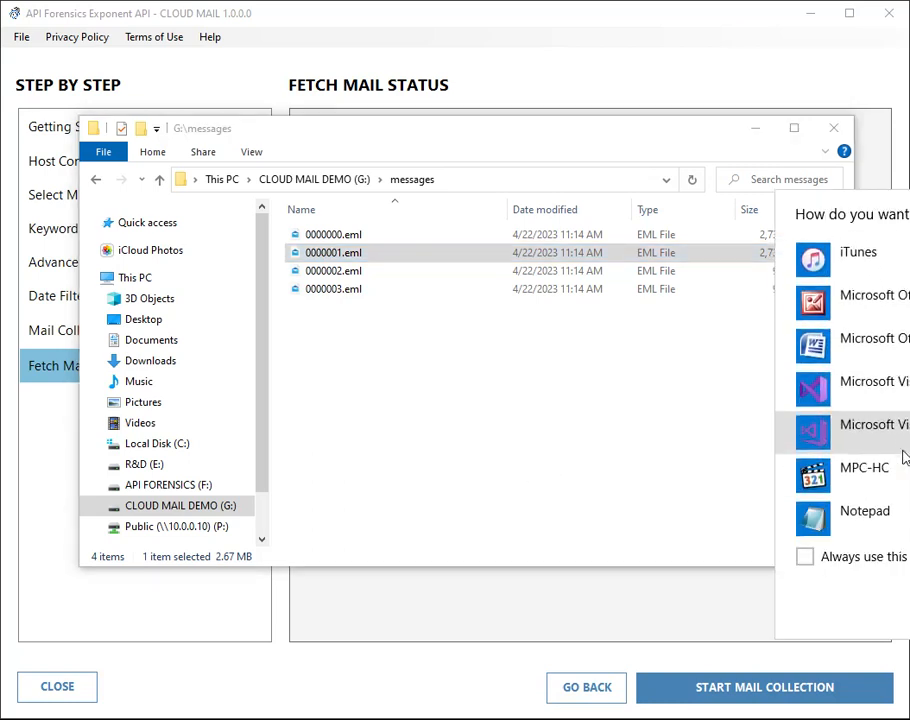
click(886, 443)
click(908, 604)
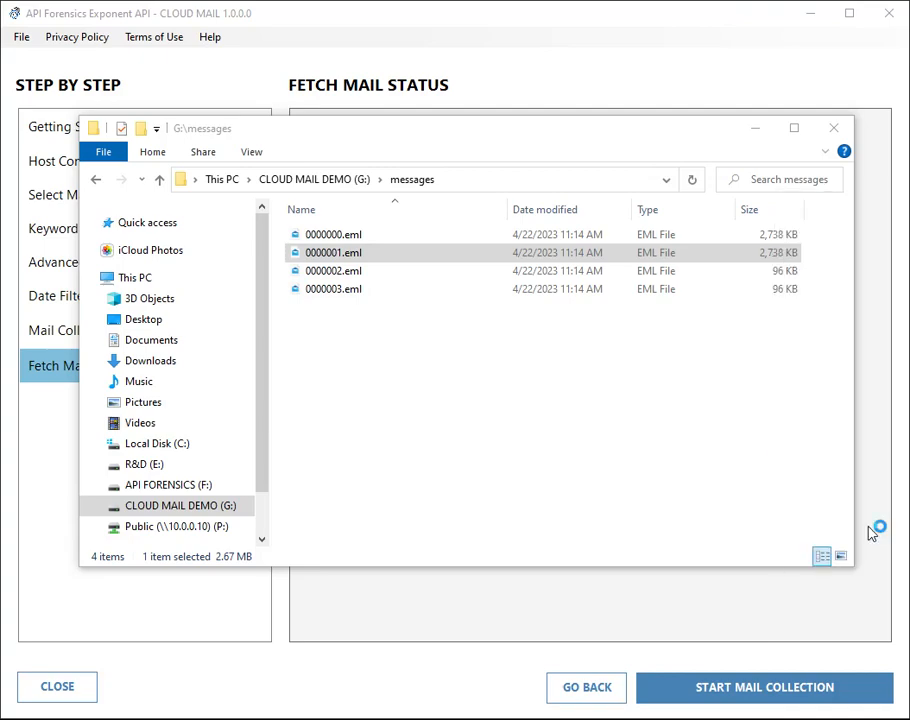
Fit Notepad on screen and highlight the Date header, 'Hi There' greeting and body text.
drag(431, 80, 583, 70)
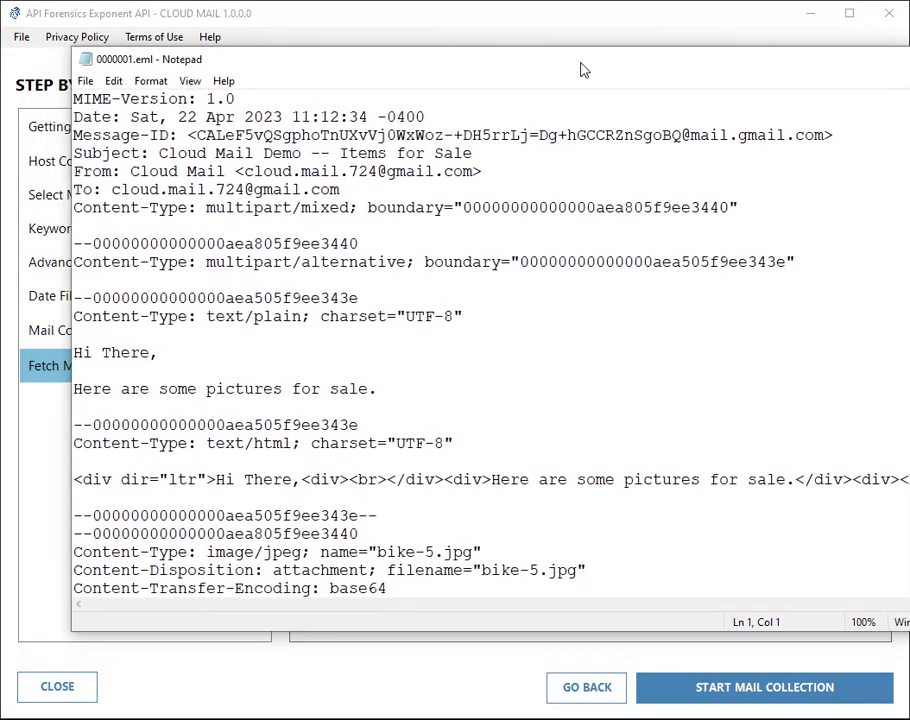
drag(909, 270, 818, 270)
drag(175, 117, 295, 118)
click(231, 172)
drag(184, 172, 260, 172)
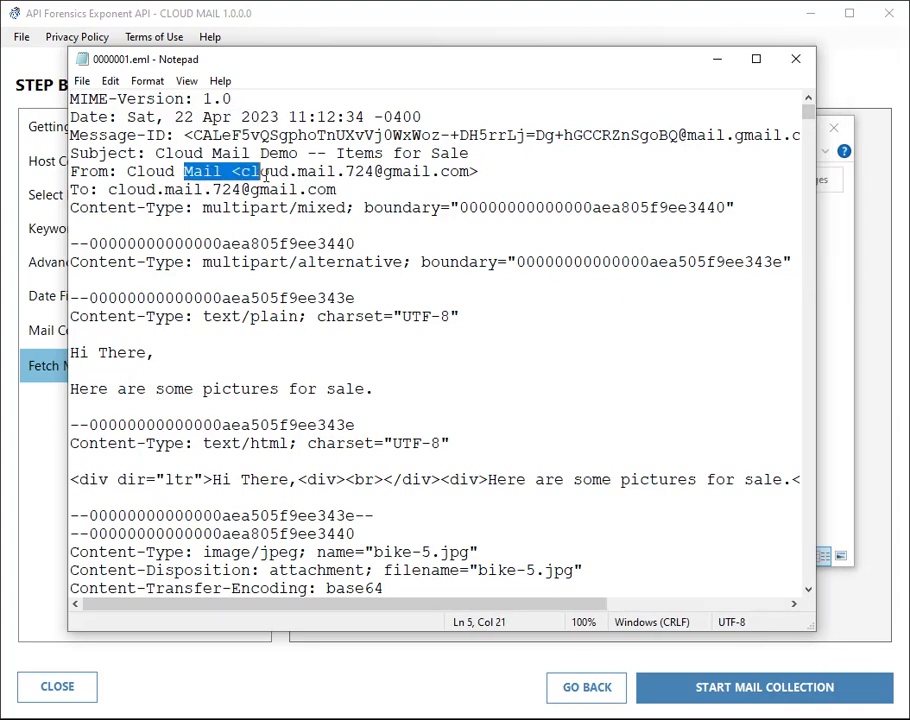
scroll(333, 296, down, 1)
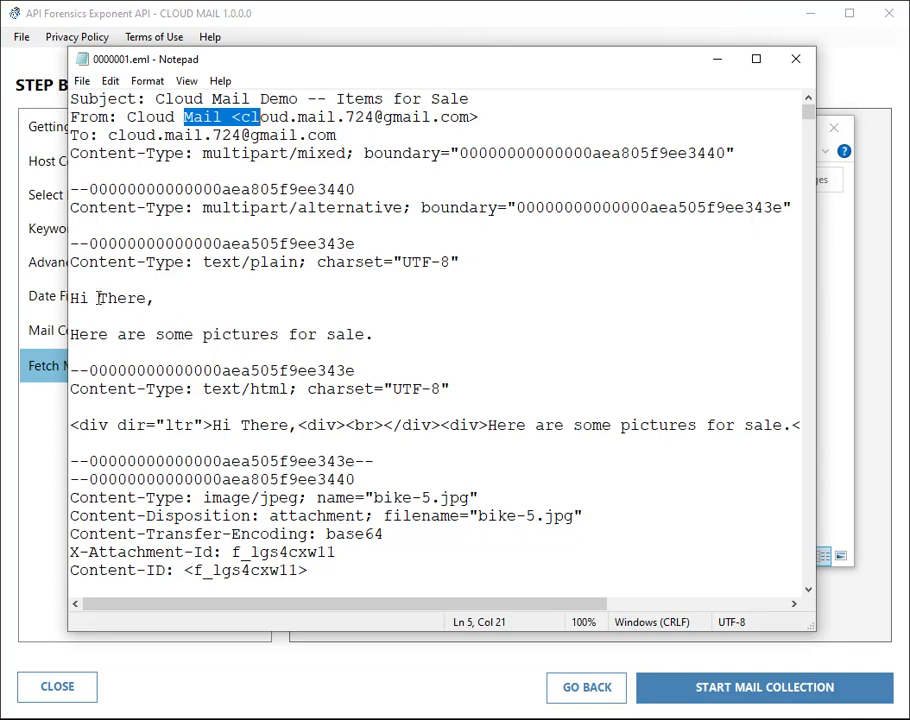
drag(98, 298, 187, 299)
drag(136, 334, 345, 334)
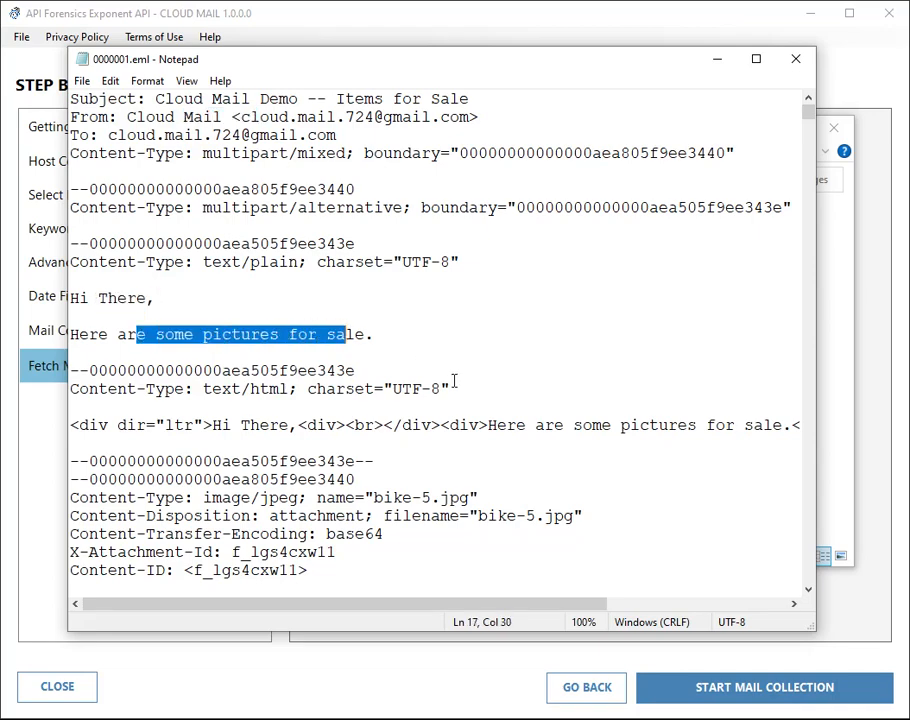
scroll(455, 381, down, 5)
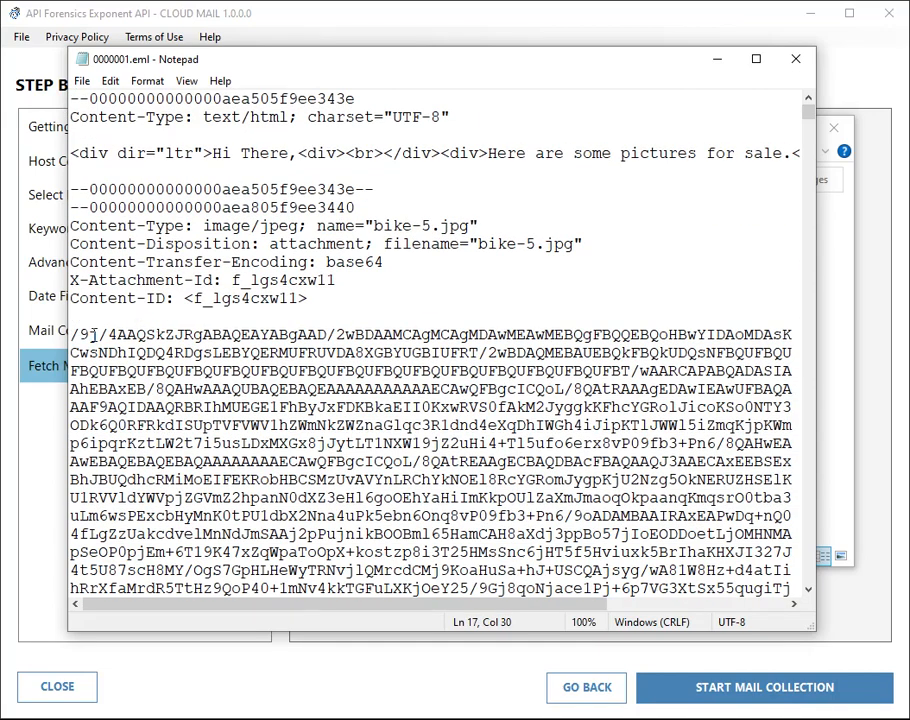
Highlight the base64 attachment data, the bike-5 file name and the closing boundary line.
drag(71, 334, 327, 443)
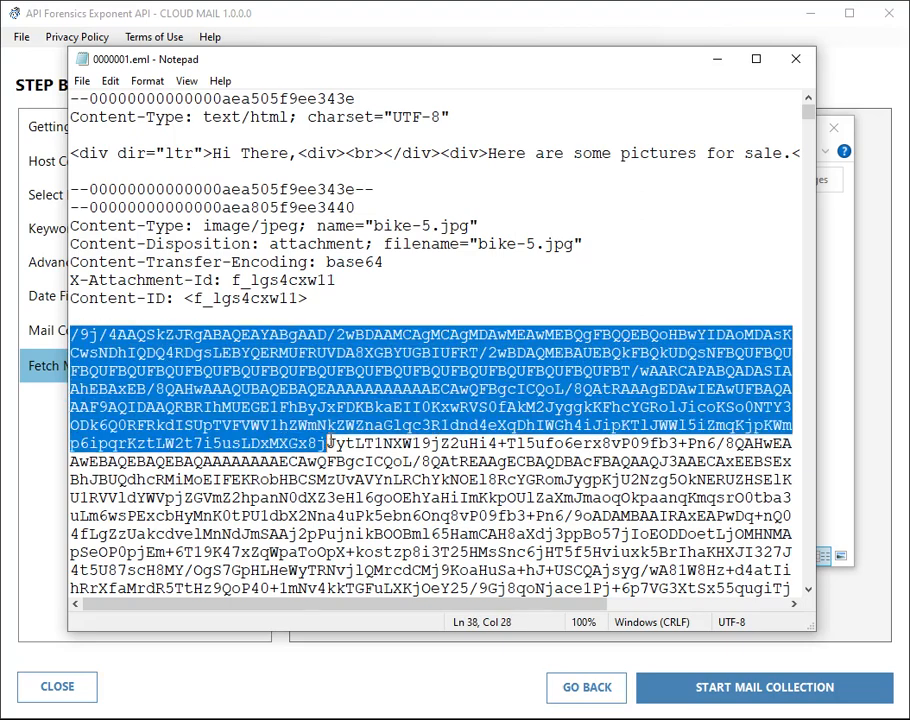
click(445, 282)
drag(481, 245, 536, 245)
drag(808, 112, 812, 575)
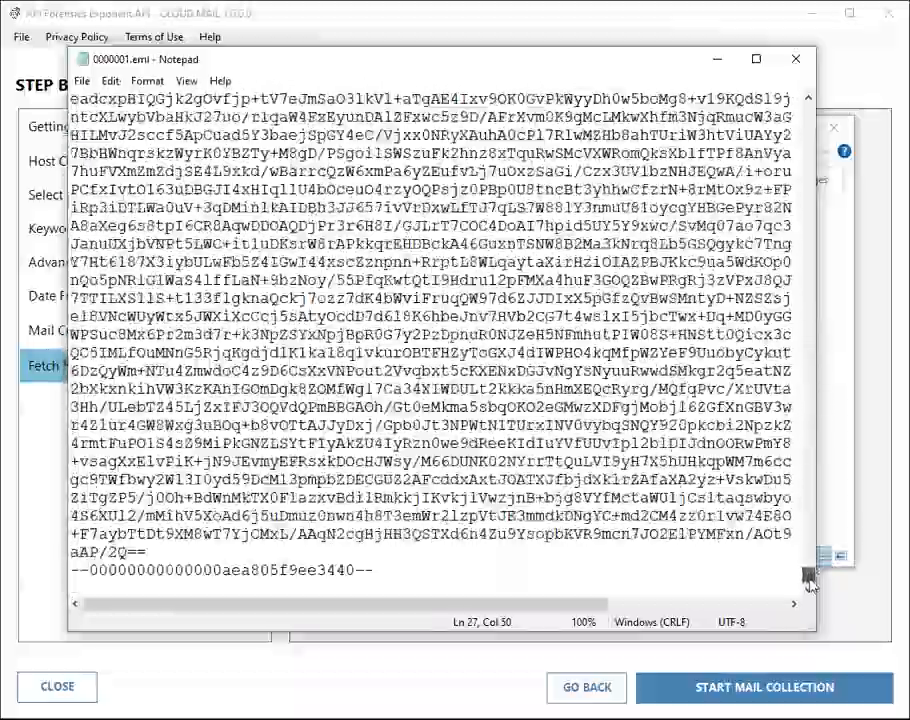
drag(189, 554, 348, 575)
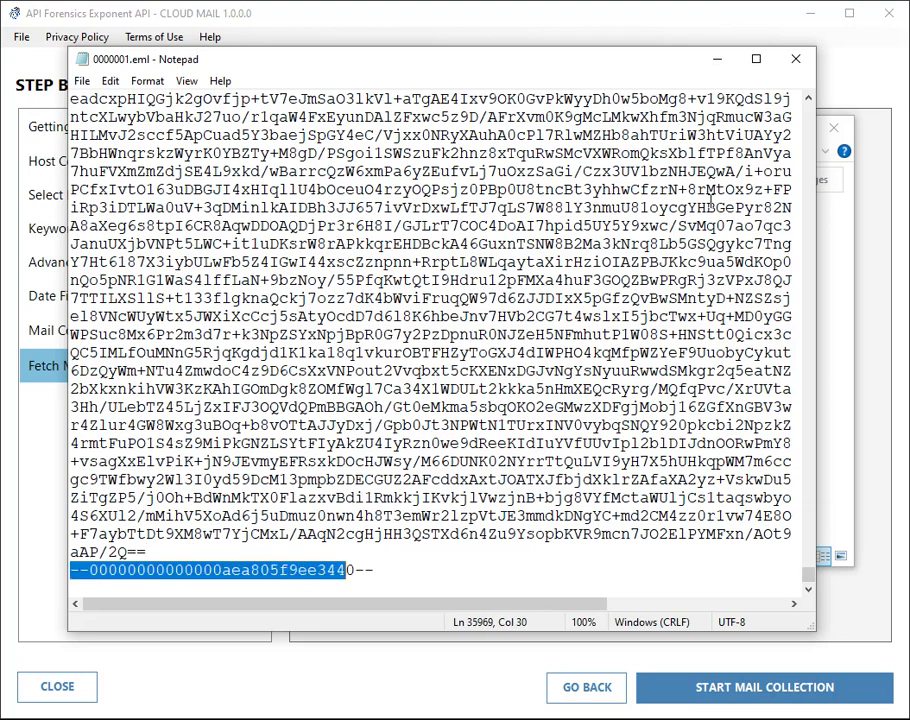
Close Notepad, minimize File Explorer and switch to the Gmail browser window.
click(797, 64)
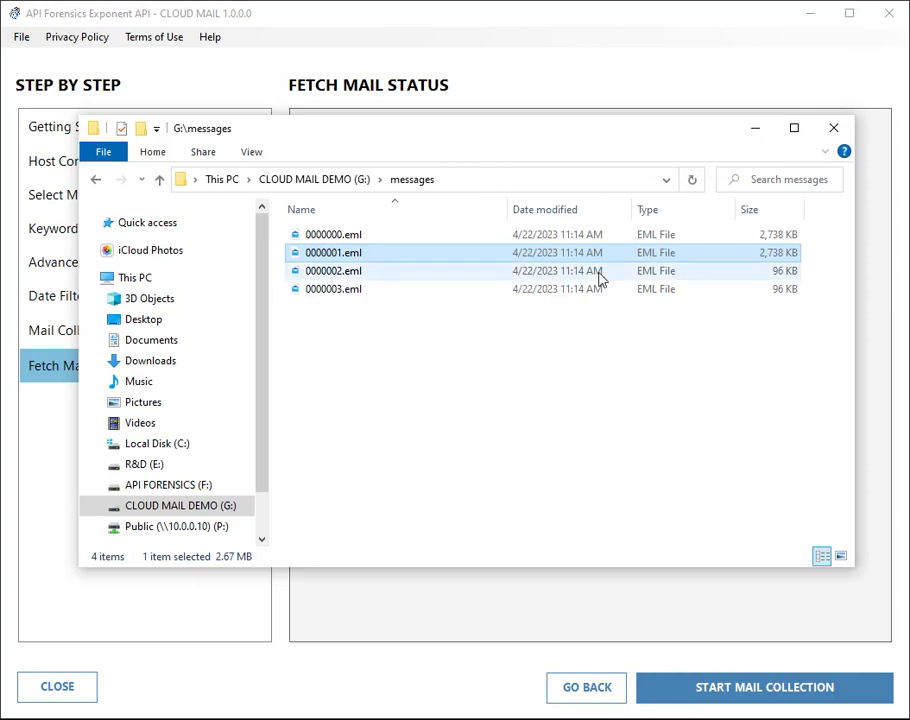
click(754, 129)
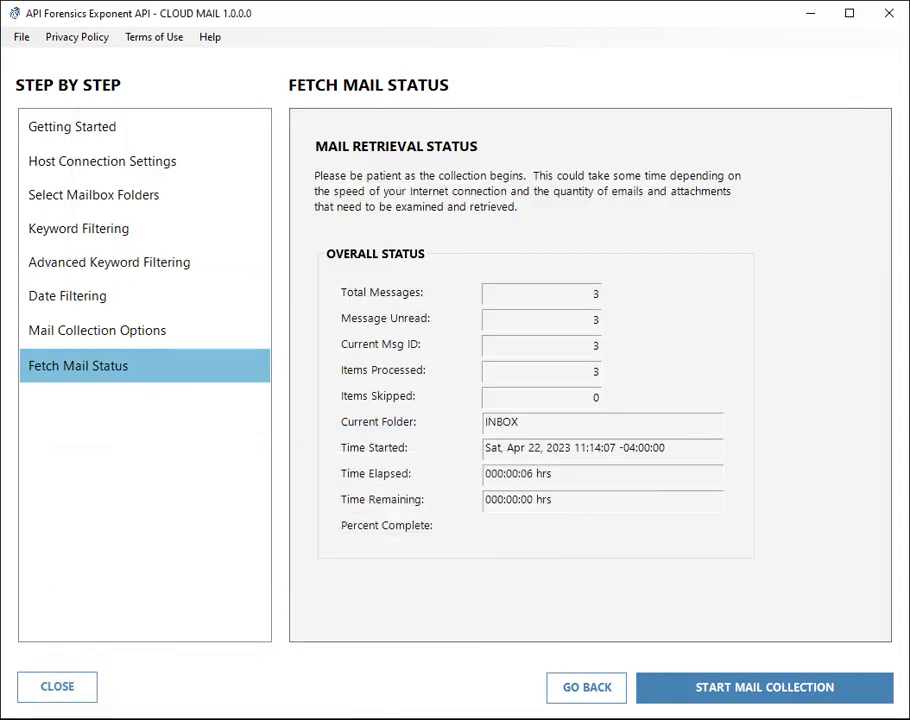
key(alt+Tab)
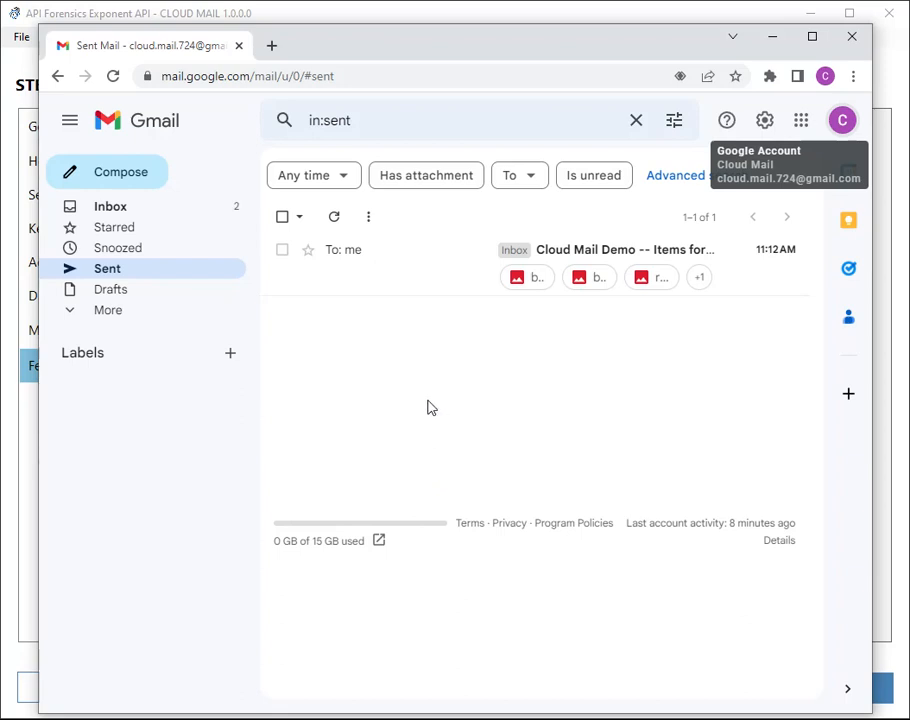
Reload Gmail's Sent folder to show the 'Cloud Mail Demo -- Items for Sale' message, then minimize the browser.
right_click(179, 384)
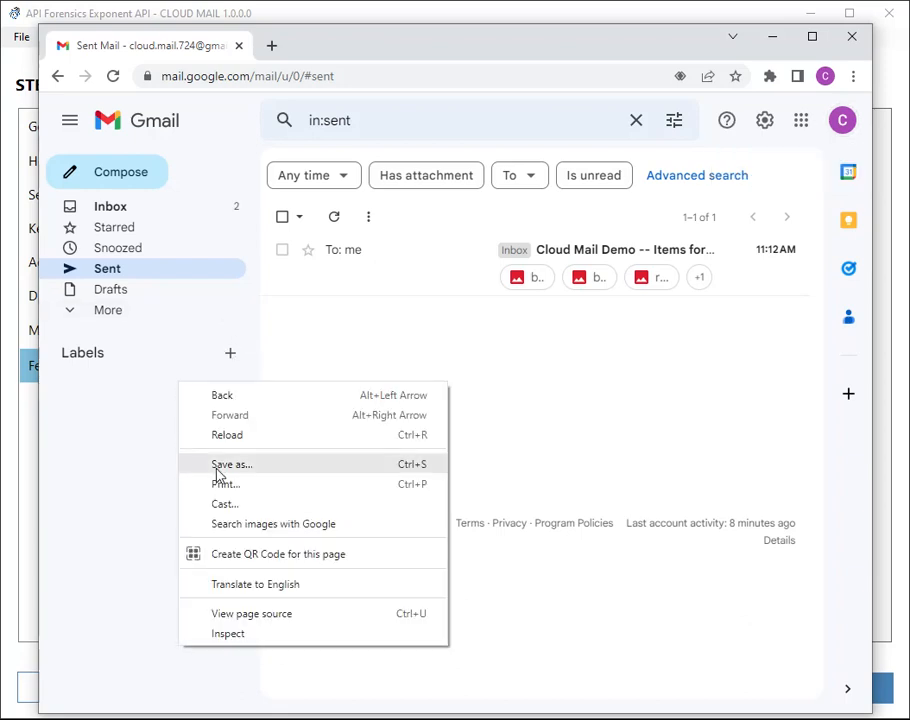
click(220, 439)
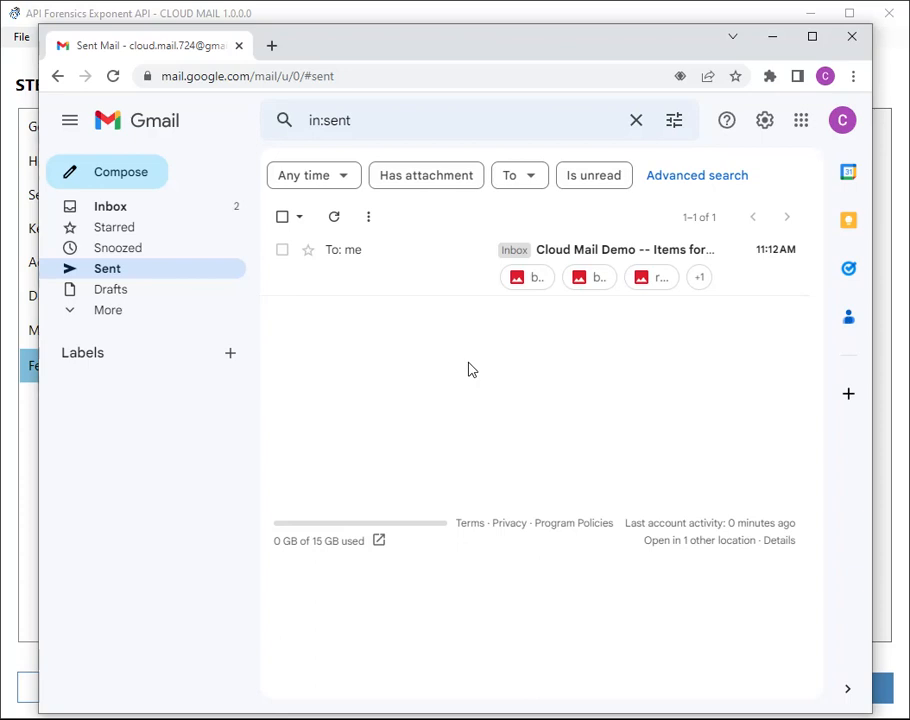
click(772, 36)
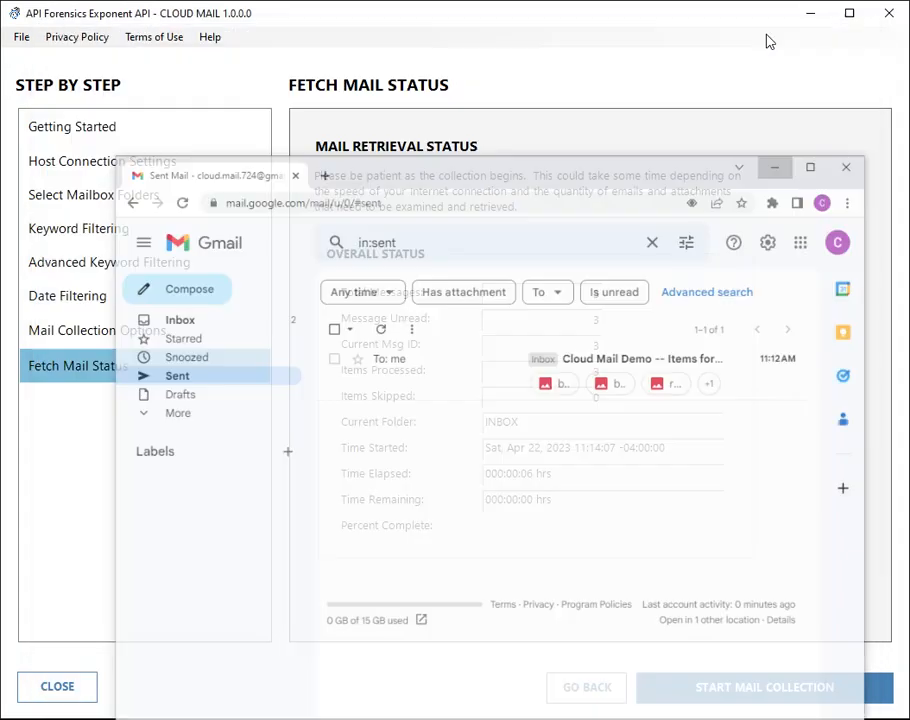